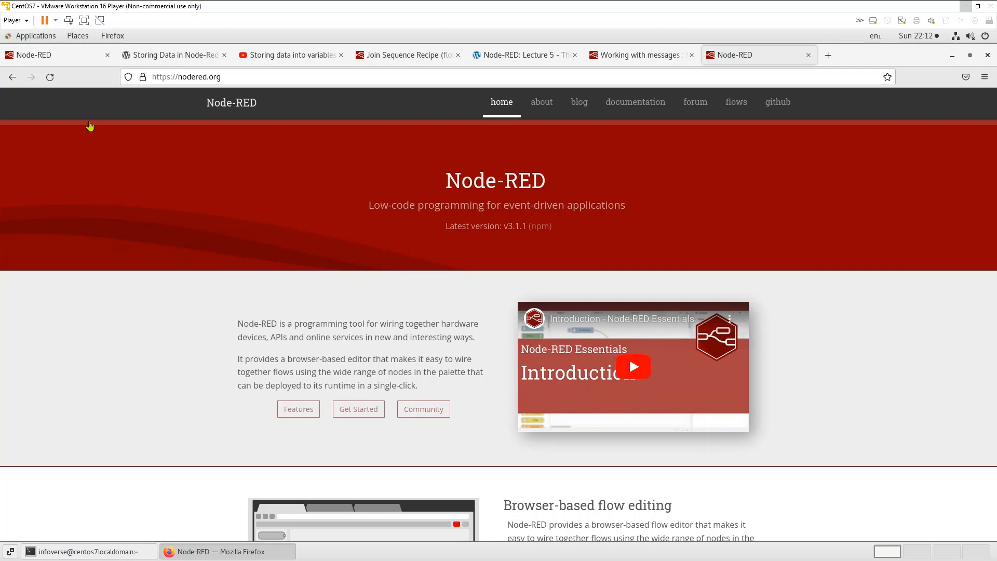
Open the Node-RED flow editor and set the Flow 3 inject node's payload to the string "Hello, InfoVerse", including the quotation marks
{"action": "left_click", "coordinate": [69, 59]}
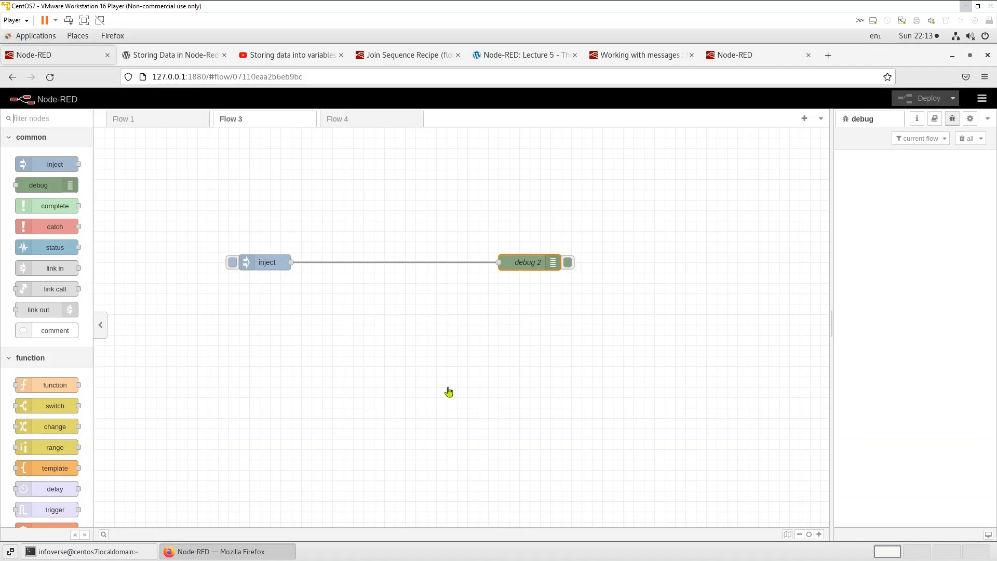
{"action": "left_click", "coordinate": [264, 264]}
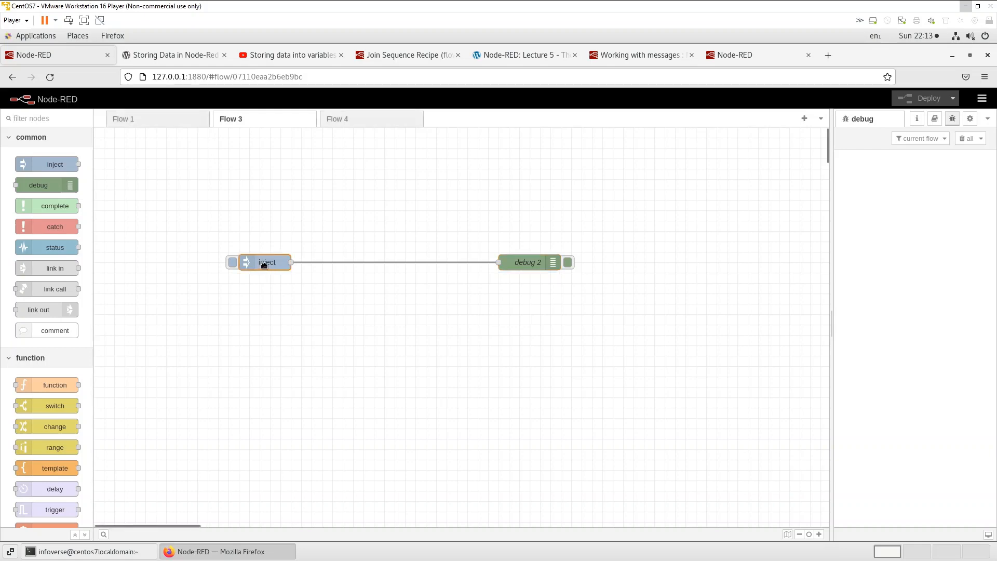
{"action": "key", "text": "Return"}
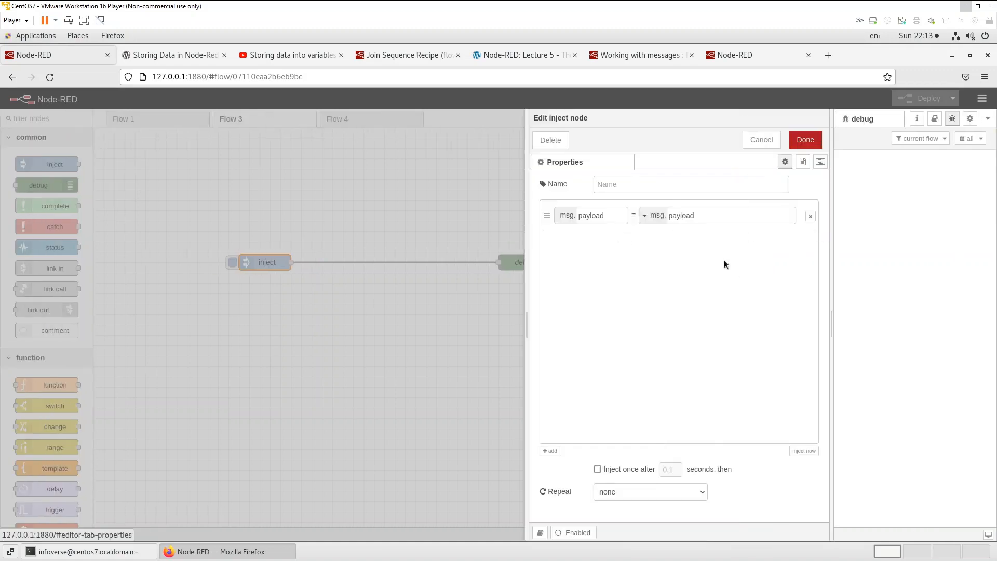
{"action": "left_click", "coordinate": [644, 219]}
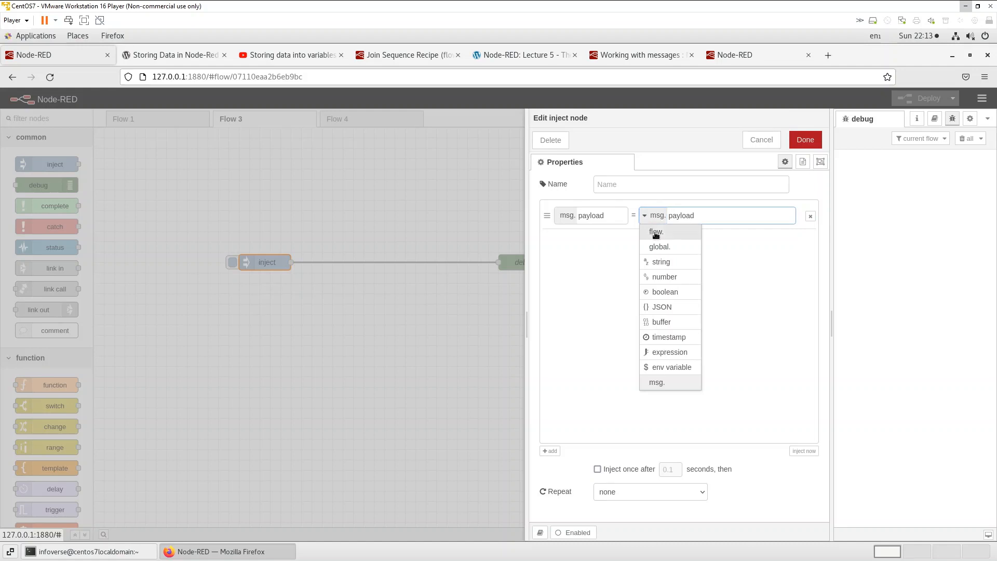
{"action": "left_click", "coordinate": [656, 233]}
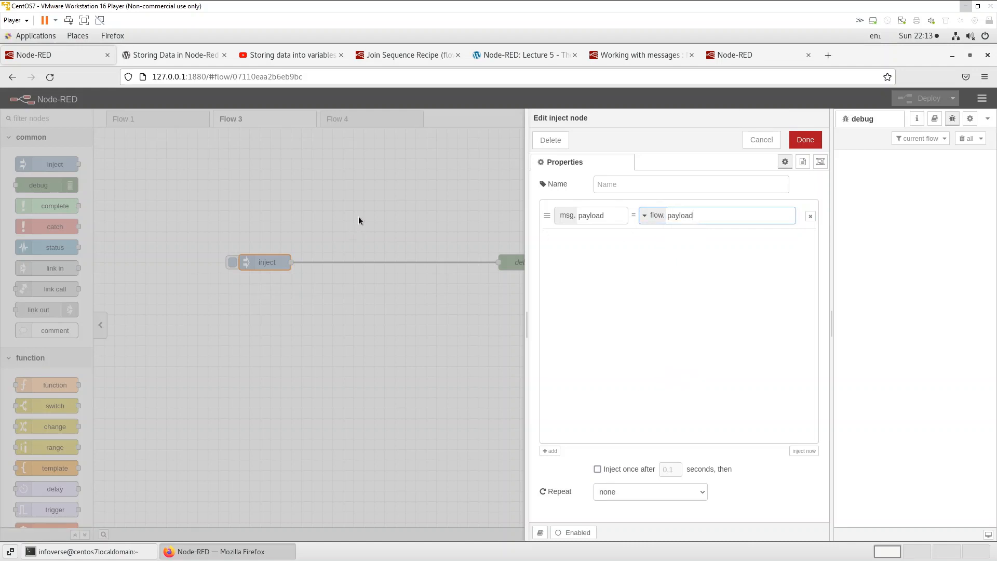
{"action": "left_click", "coordinate": [645, 216]}
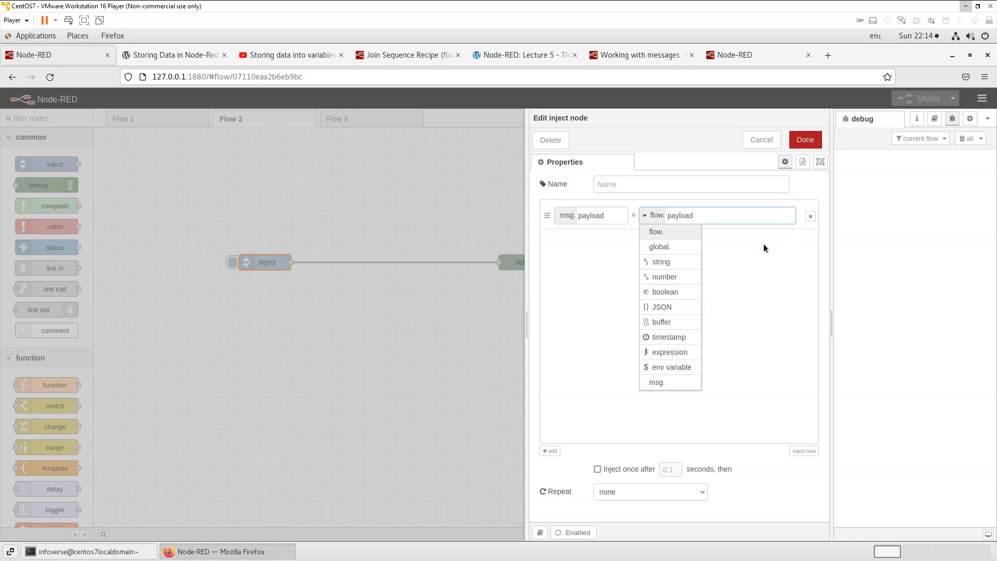
{"action": "left_click", "coordinate": [658, 264]}
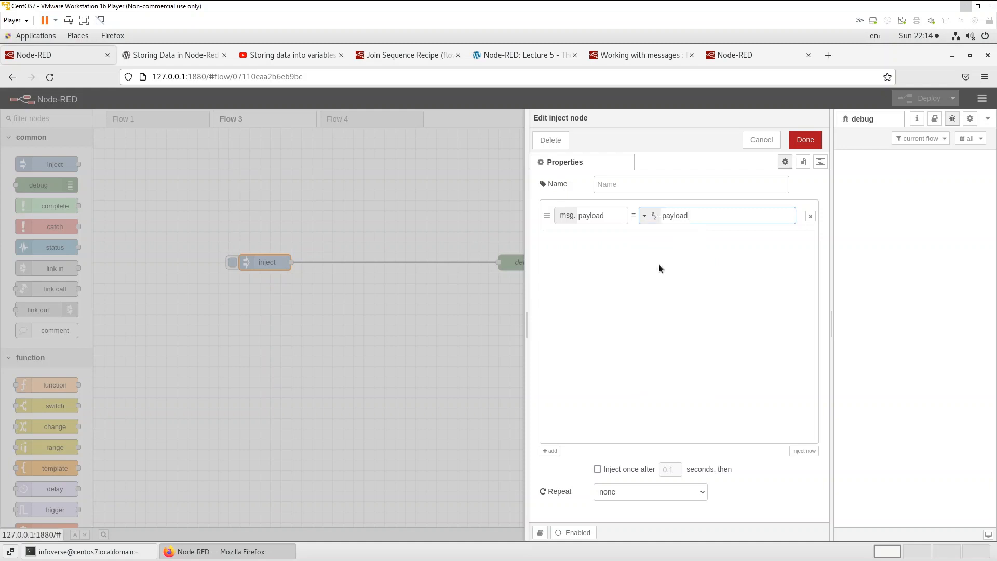
{"action": "double_click", "coordinate": [691, 218]}
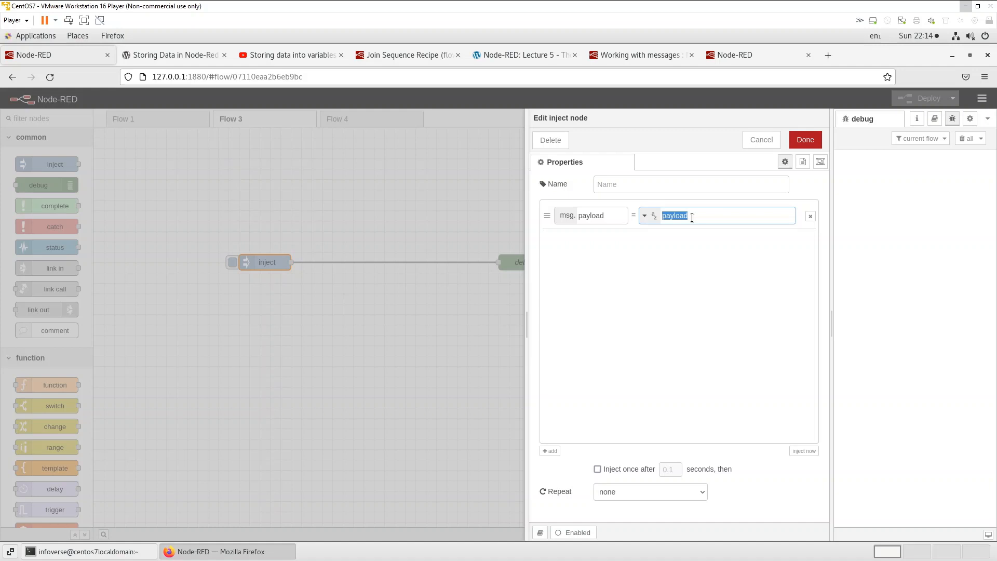
{"action": "type", "text": "\"Hello, InfoVerse"}
{"action": "left_click", "coordinate": [804, 140]}
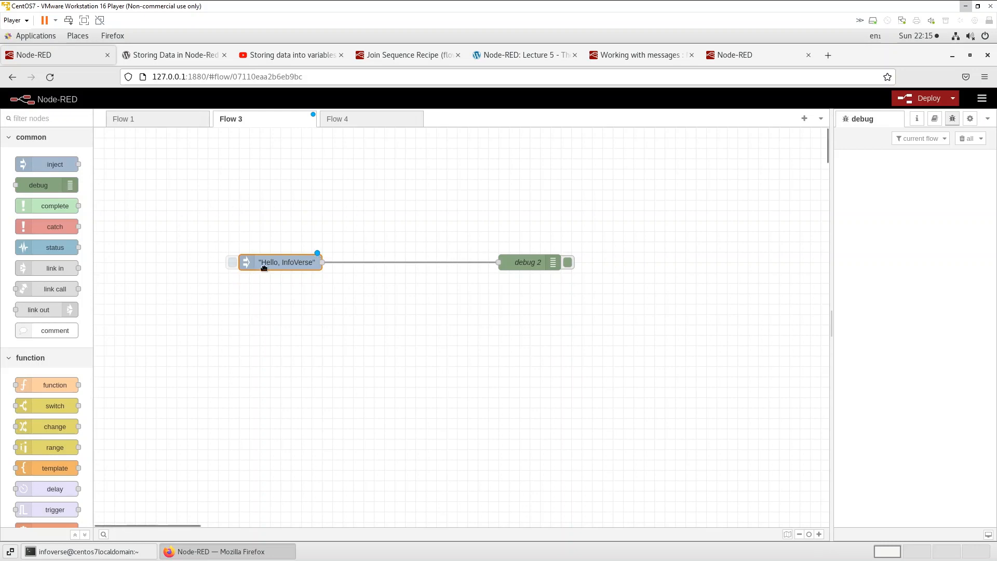
Deploy the changed flow and trigger the inject node to send its string payload to debug 2
{"action": "left_click", "coordinate": [926, 99]}
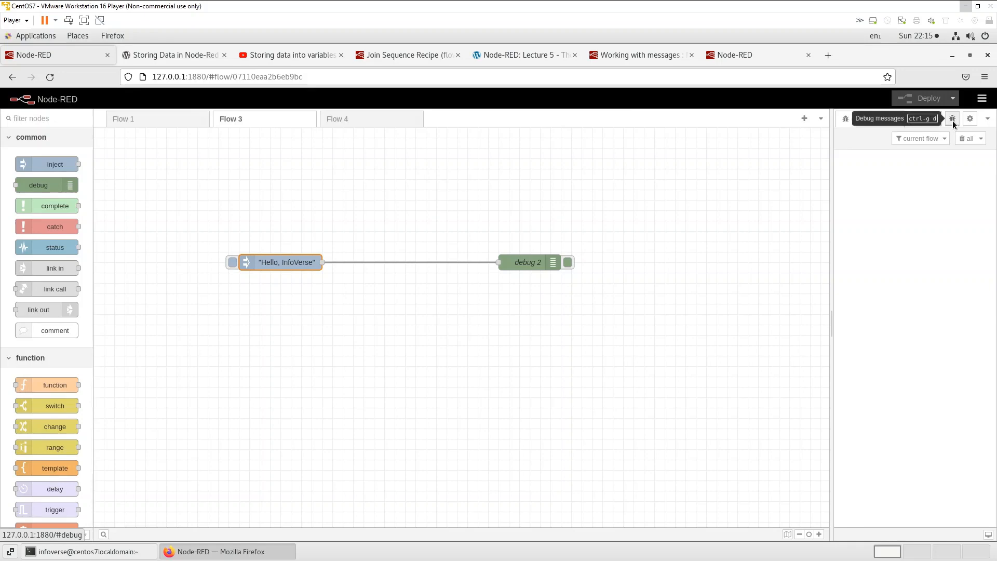
{"action": "left_click", "coordinate": [231, 263]}
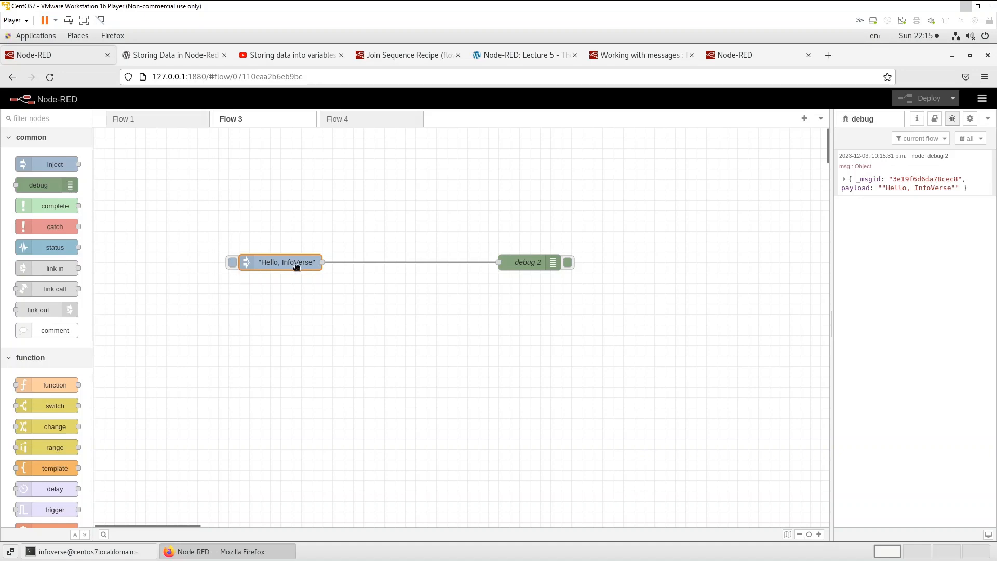
Change the inject node's payload to number type with 123456 in quotation marks, and try to deploy the flow
{"action": "double_click", "coordinate": [268, 264]}
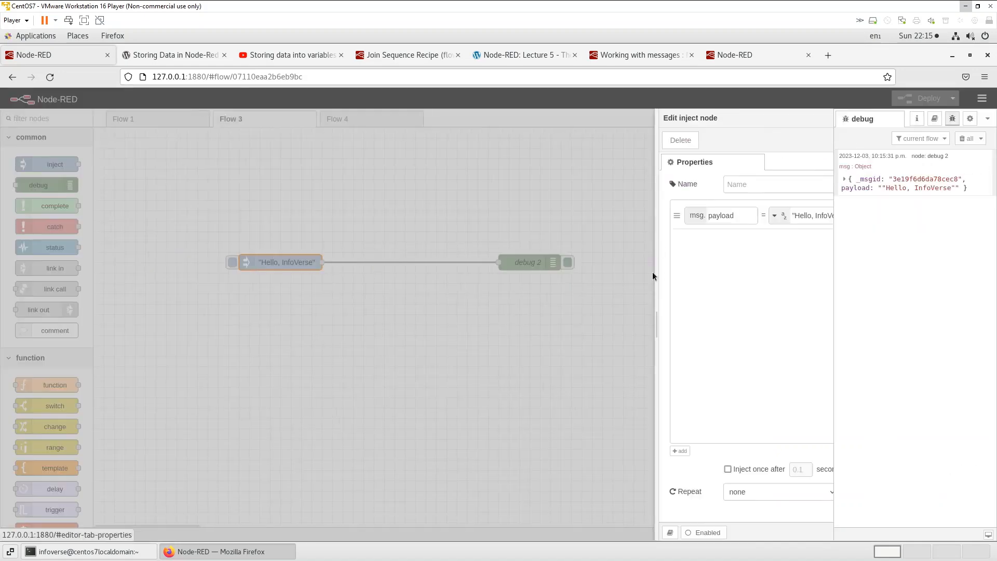
{"action": "left_click", "coordinate": [644, 216]}
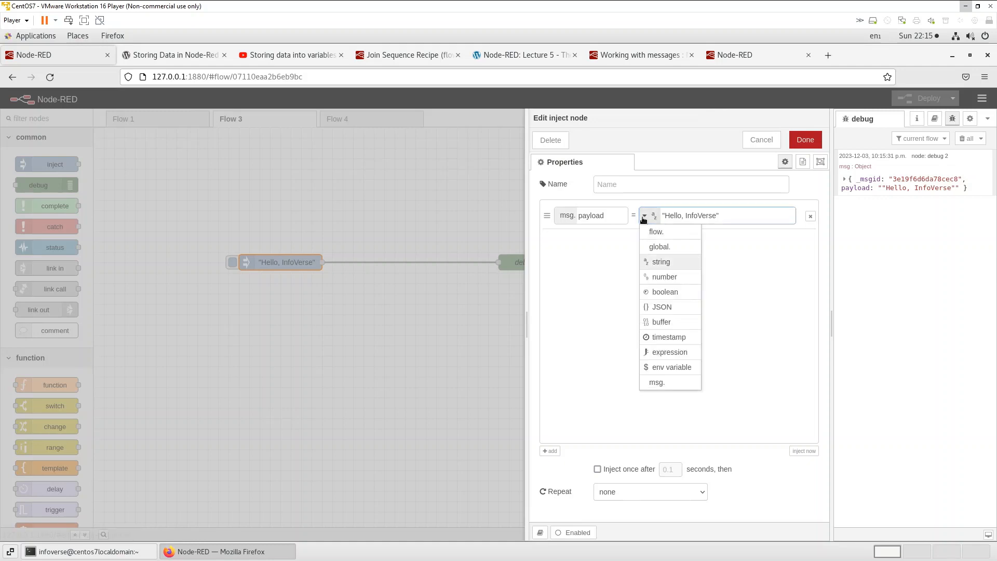
{"action": "left_click", "coordinate": [663, 278]}
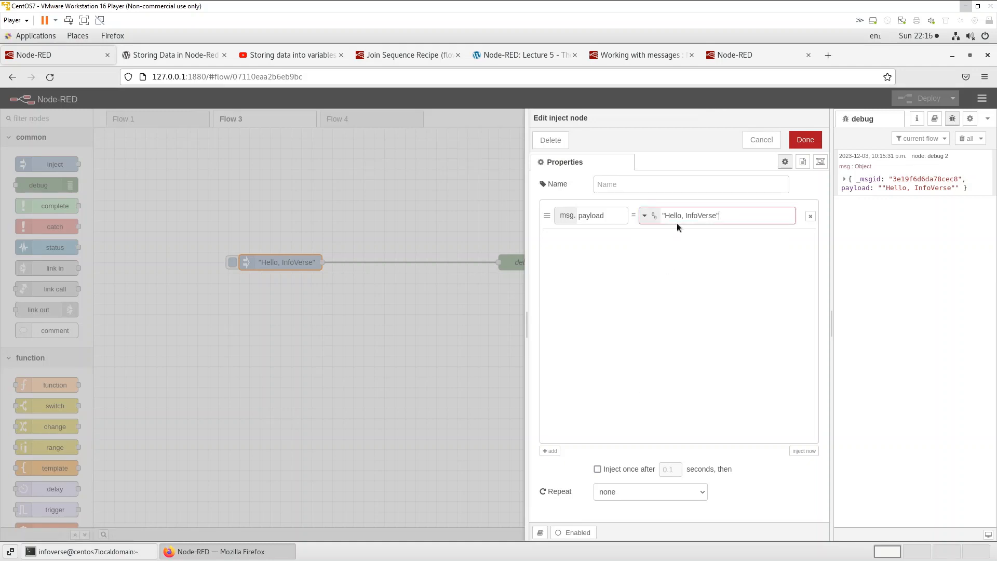
{"action": "triple_click", "coordinate": [681, 217]}
{"action": "left_click", "coordinate": [681, 216]}
{"action": "left_click", "coordinate": [665, 215]}
{"action": "left_click_drag", "start_coordinate": [710, 216], "coordinate": [717, 216]}
{"action": "type", "text": "123456"}
{"action": "left_click", "coordinate": [810, 140]}
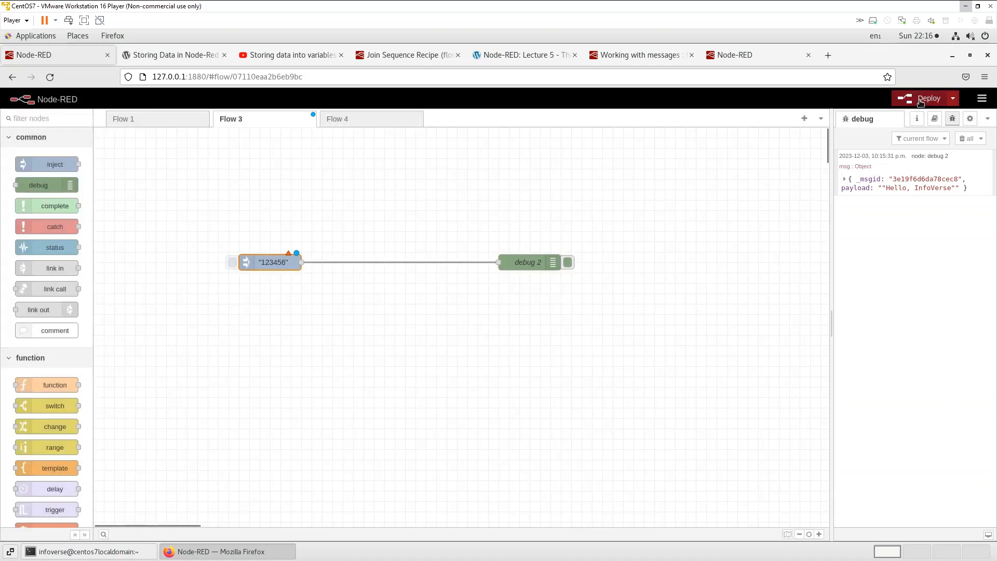
{"action": "left_click", "coordinate": [921, 100]}
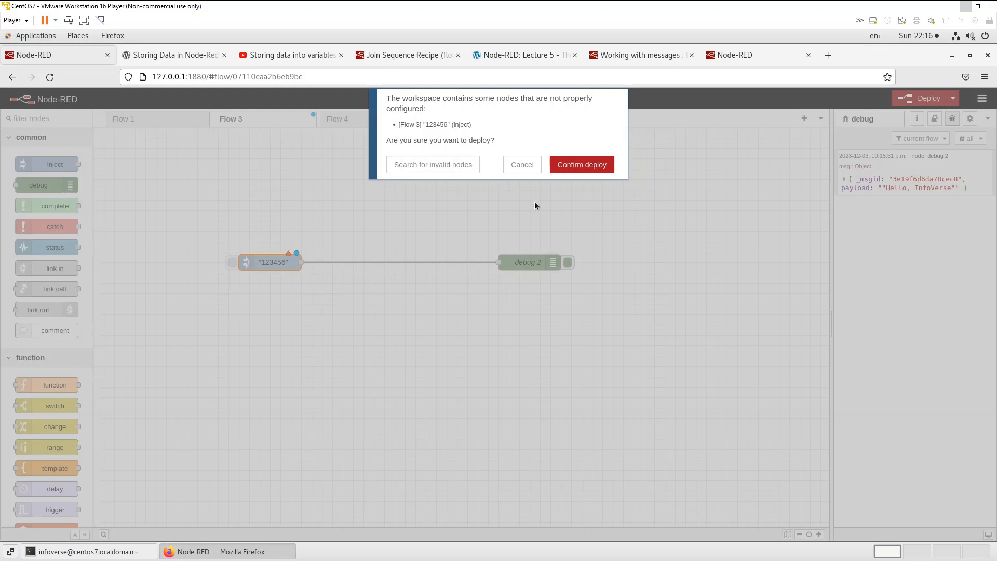
{"action": "left_click", "coordinate": [522, 164]}
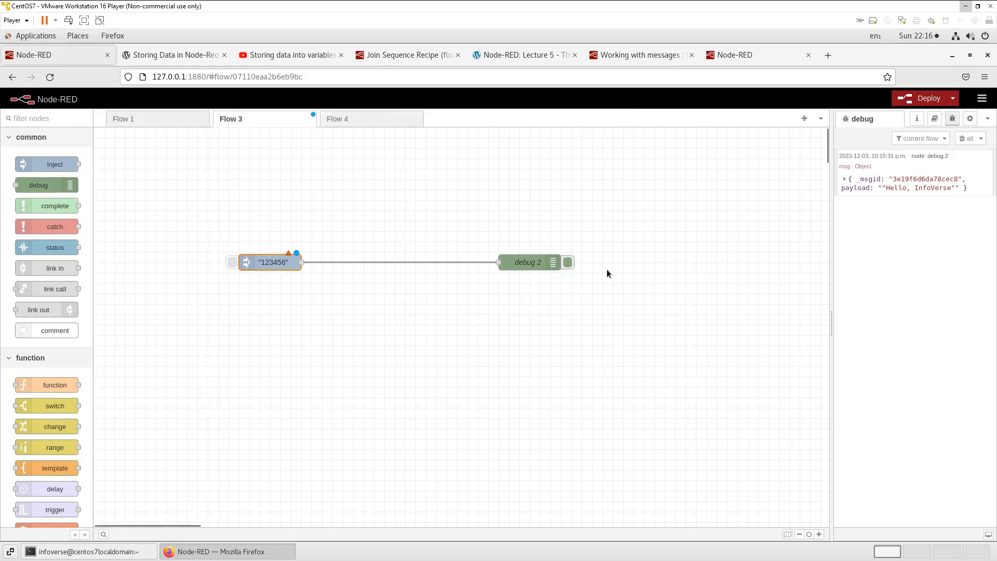
Remove the quotation marks around the inject node's payload so it reads 123456, and deploy and trigger the flow
{"action": "key", "text": "Return"}
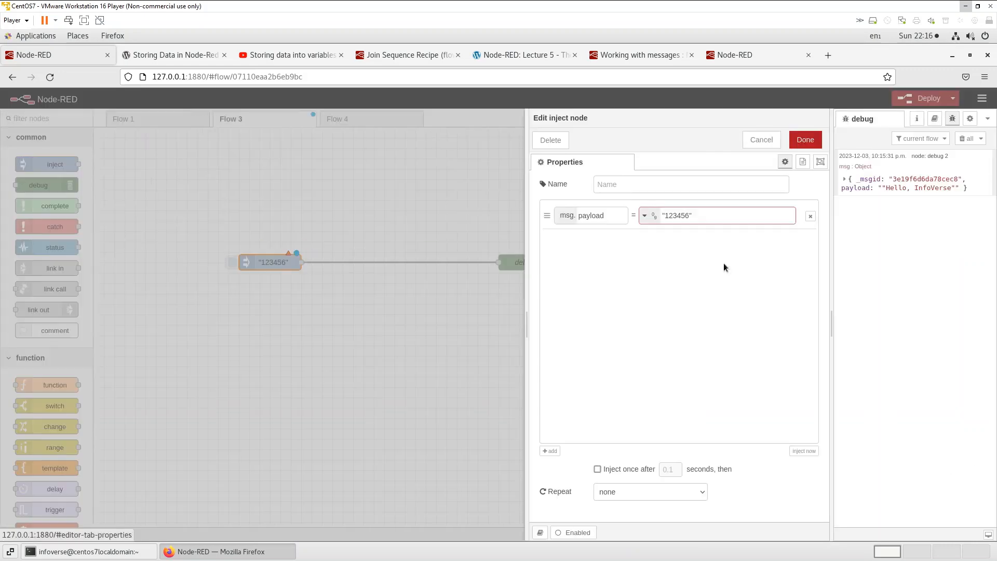
{"action": "left_click", "coordinate": [702, 215]}
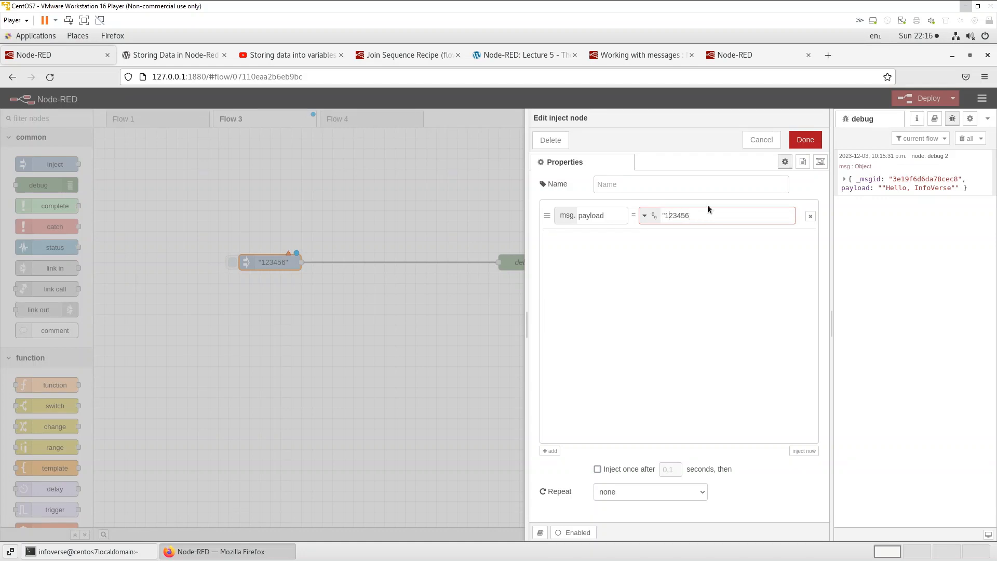
{"action": "key", "text": "BackSpace"}
{"action": "left_click", "coordinate": [807, 141]}
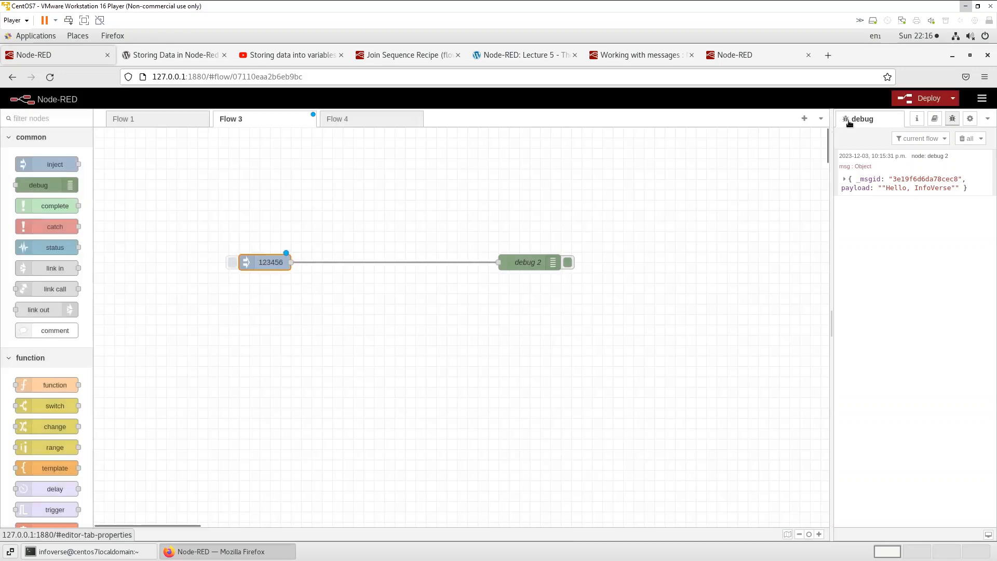
{"action": "left_click", "coordinate": [919, 98]}
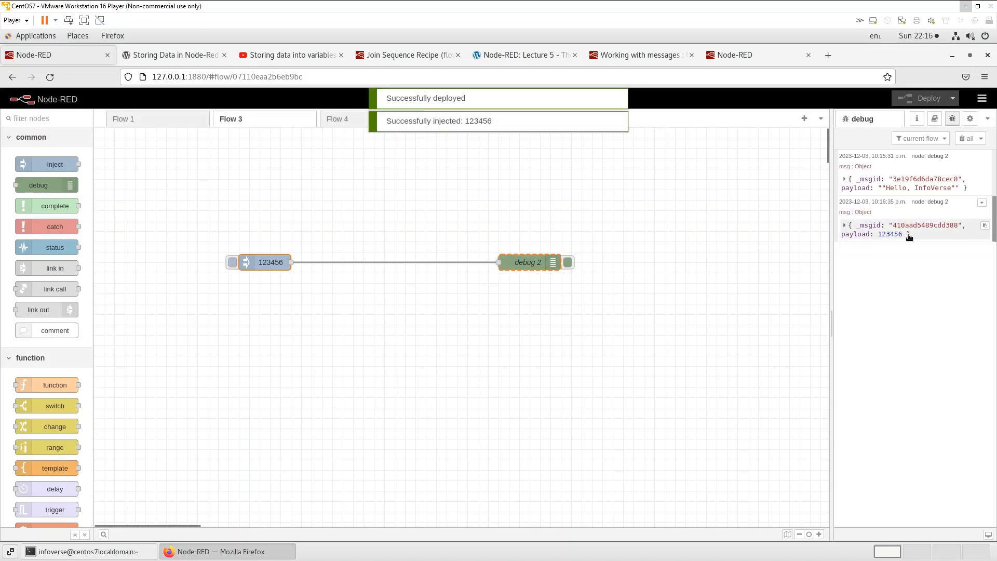
Expand the newest debug message, examine its payload in the available number formats, and collapse it again
{"action": "left_click", "coordinate": [846, 226]}
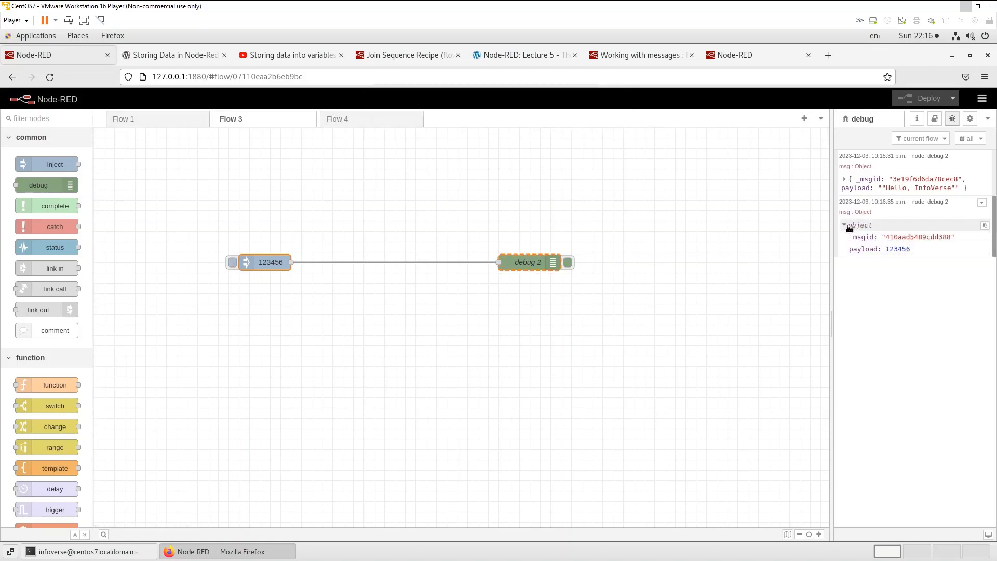
{"action": "left_click", "coordinate": [892, 250]}
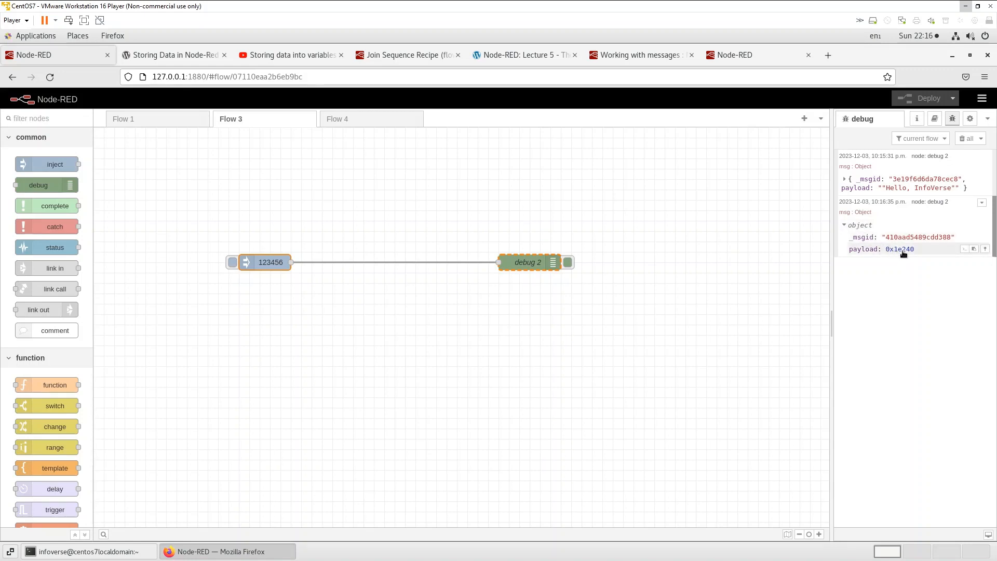
{"action": "left_click", "coordinate": [899, 251]}
{"action": "left_click", "coordinate": [900, 250]}
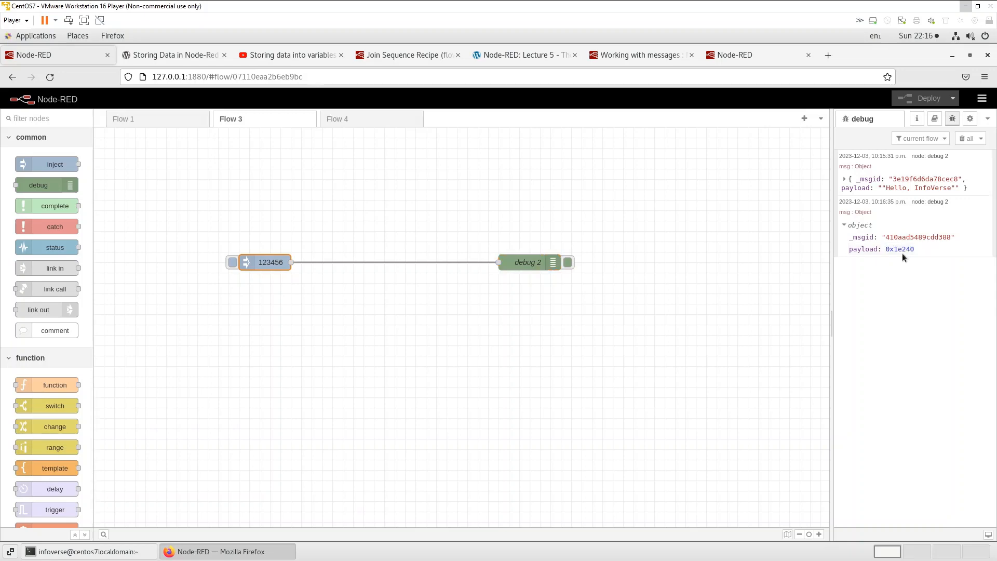
{"action": "left_click", "coordinate": [848, 224]}
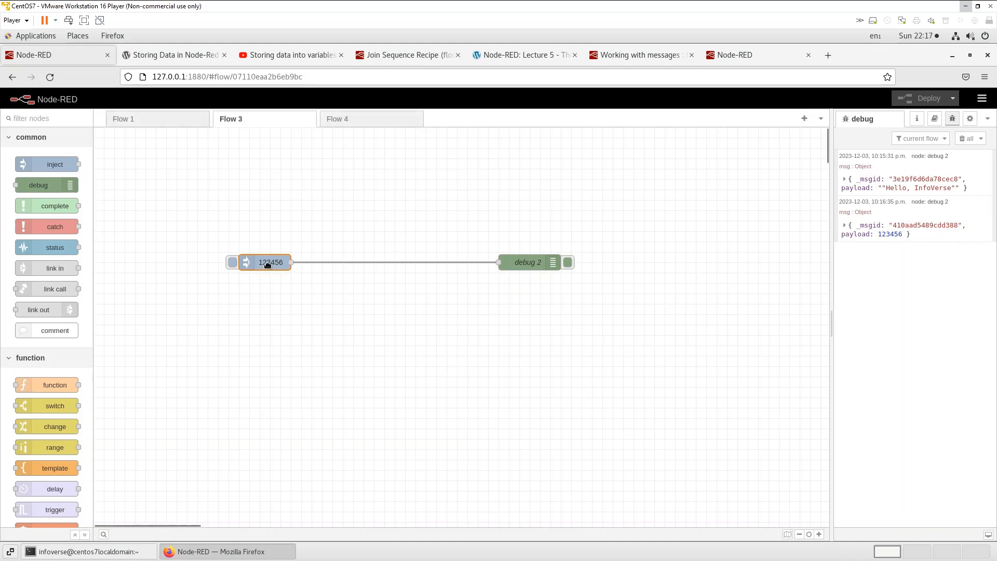
Set the inject node's payload to the boolean true, and deploy and trigger the flow
{"action": "double_click", "coordinate": [267, 263]}
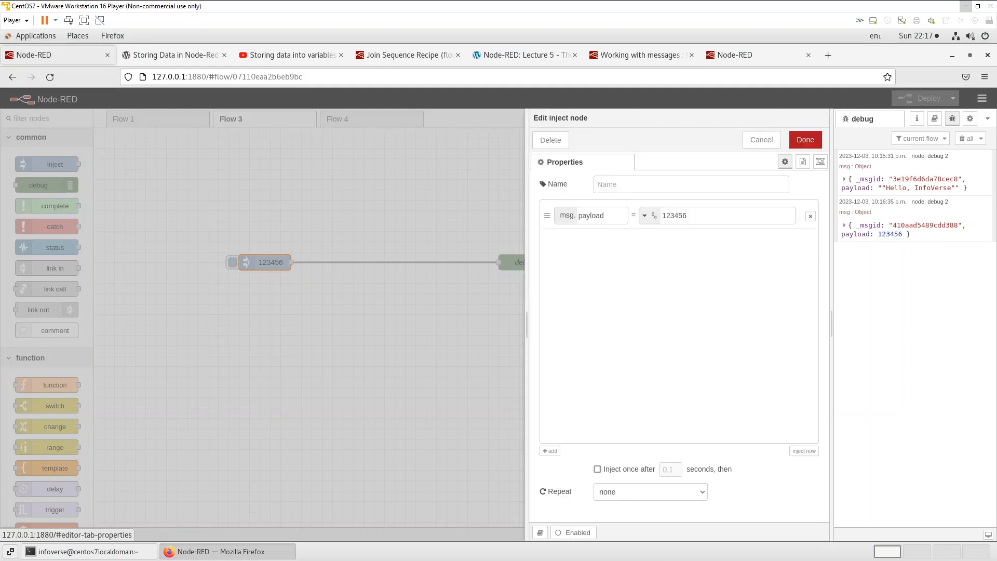
{"action": "left_click", "coordinate": [644, 215]}
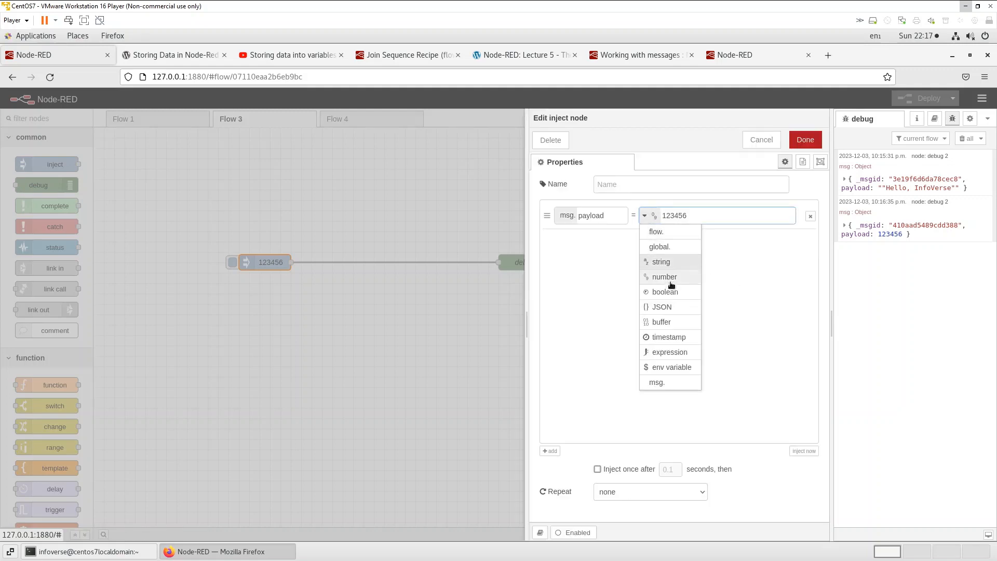
{"action": "left_click", "coordinate": [664, 293]}
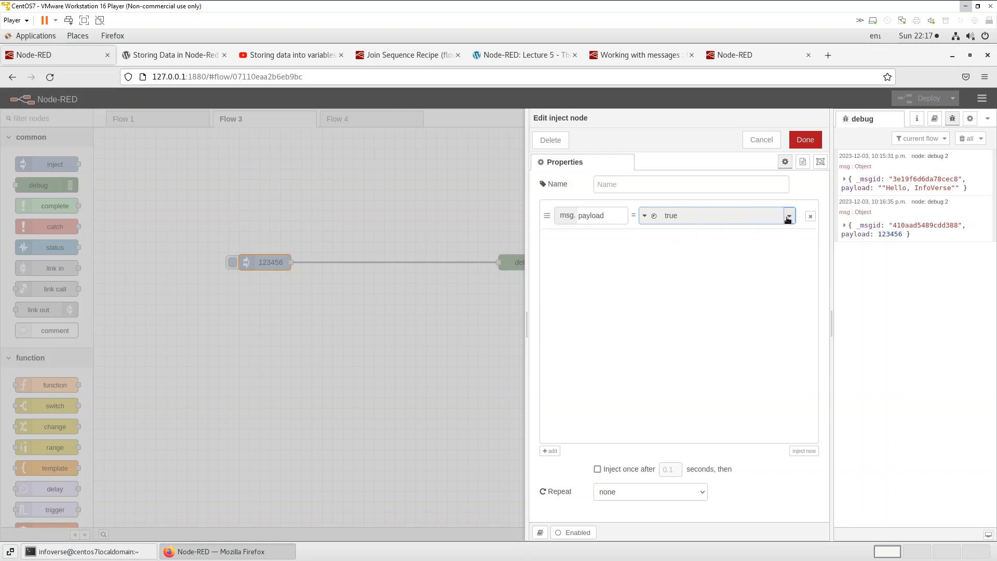
{"action": "left_click", "coordinate": [788, 218]}
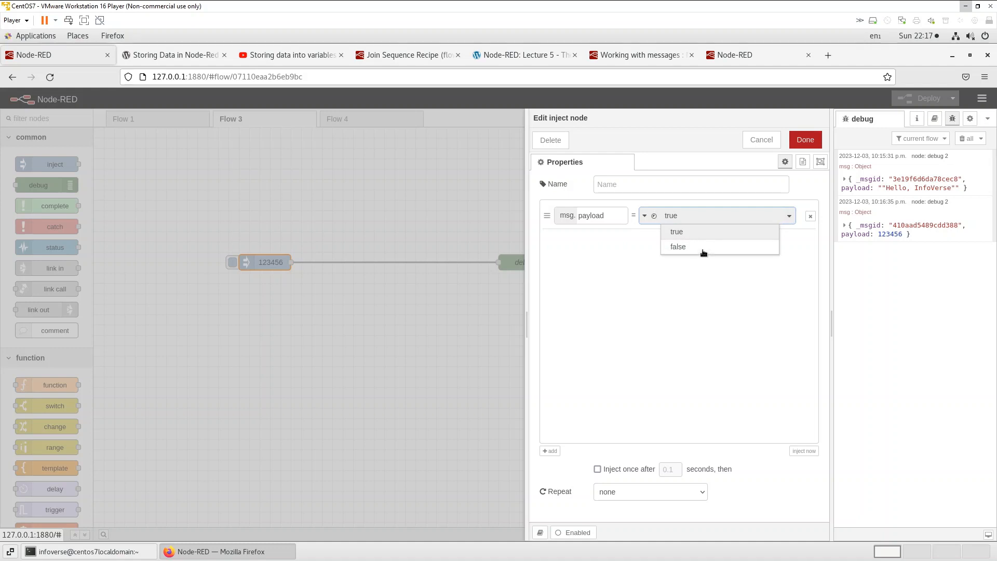
{"action": "left_click", "coordinate": [701, 238]}
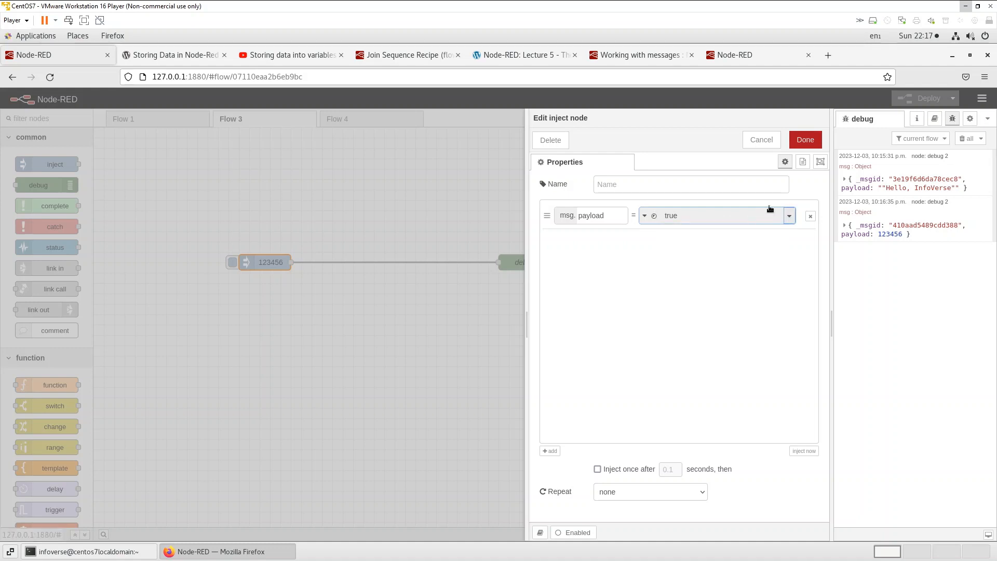
{"action": "left_click", "coordinate": [805, 139]}
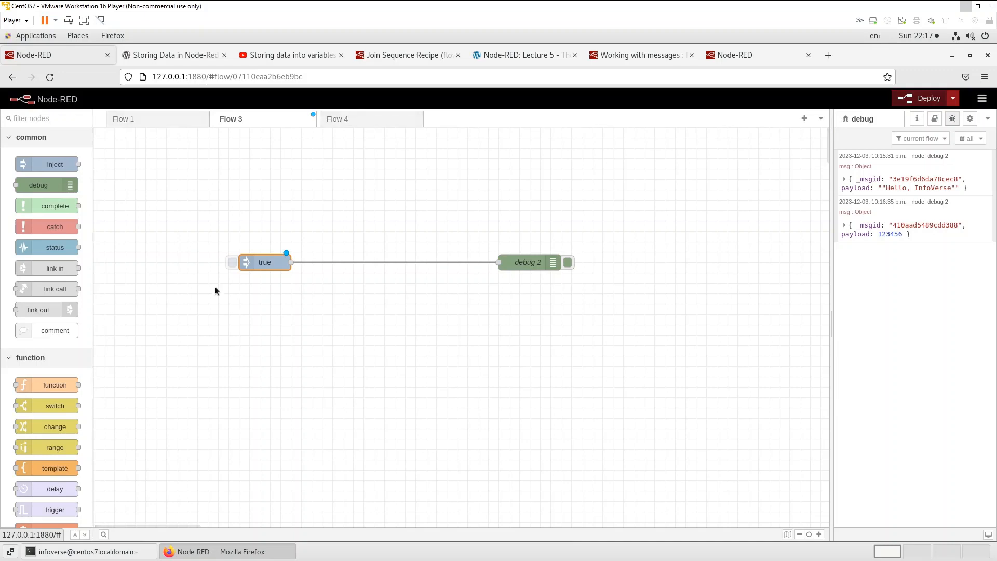
{"action": "key", "text": "ctrl+d"}
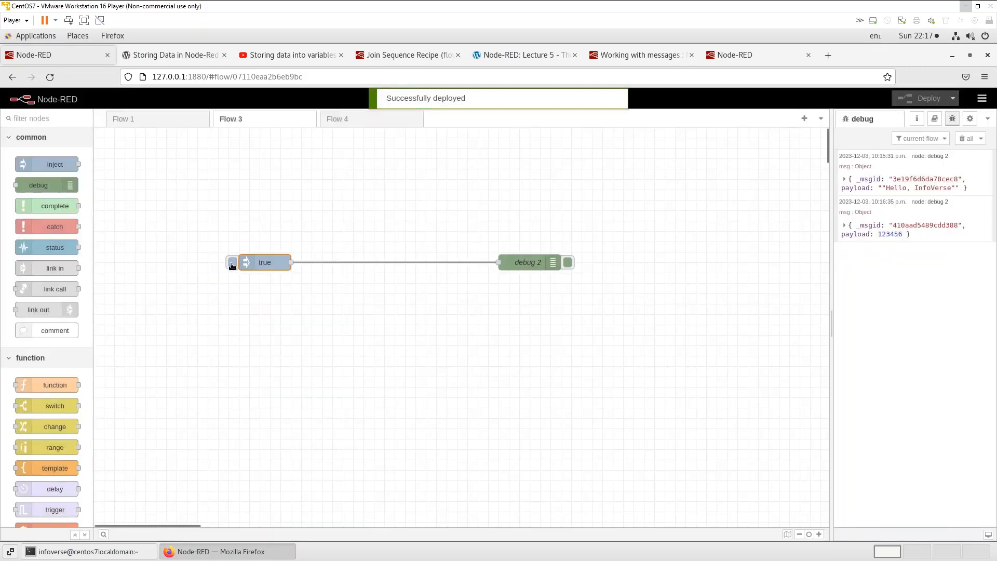
{"action": "left_click", "coordinate": [232, 265]}
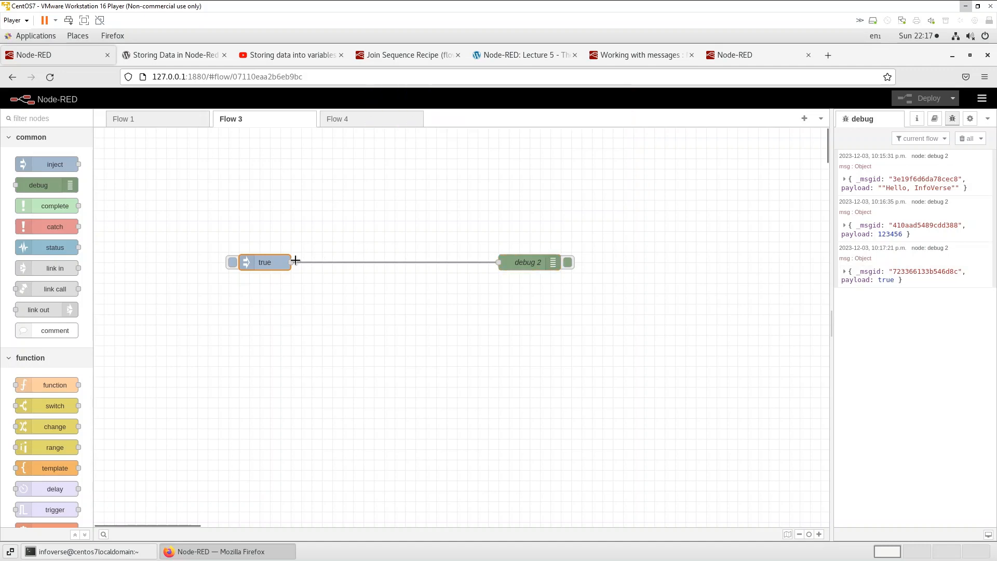
Switch the inject node's boolean payload to false
{"action": "double_click", "coordinate": [264, 263]}
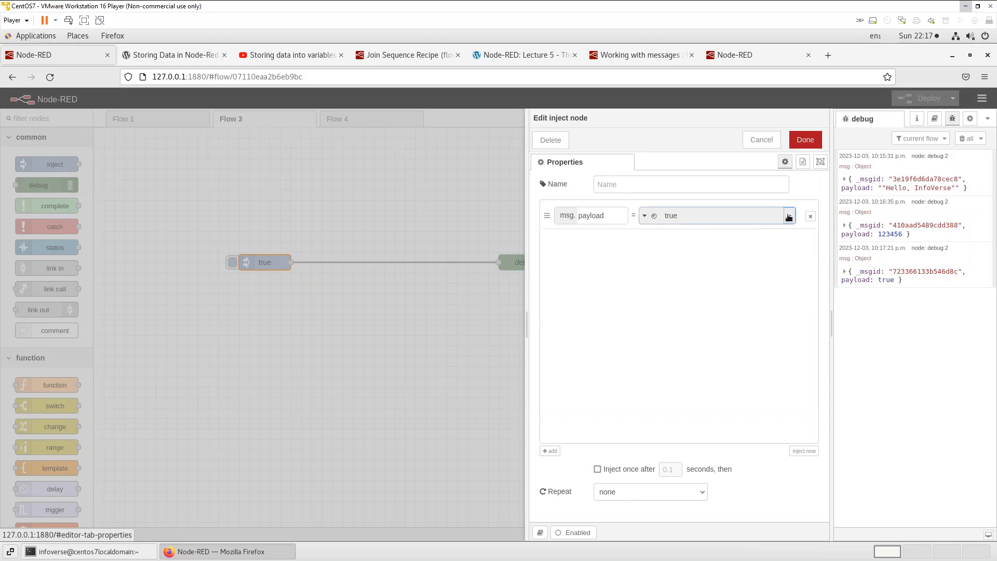
{"action": "left_click", "coordinate": [787, 216]}
{"action": "left_click", "coordinate": [753, 248]}
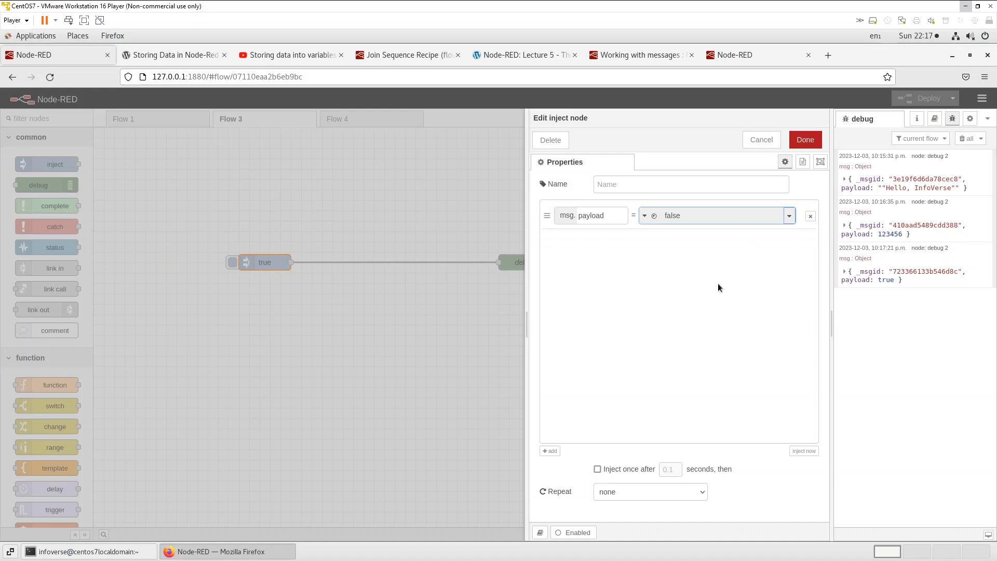
Set the inject node's payload to a JSON object with a person's name, age 30 and vehicle "Lexus", and deploy and trigger the flow
{"action": "left_click", "coordinate": [645, 215]}
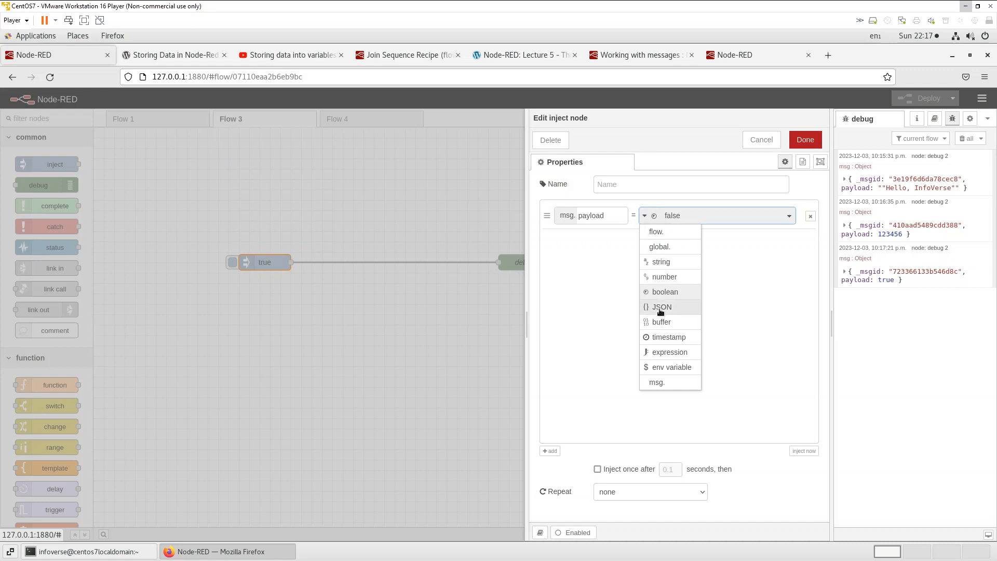
{"action": "left_click", "coordinate": [662, 309]}
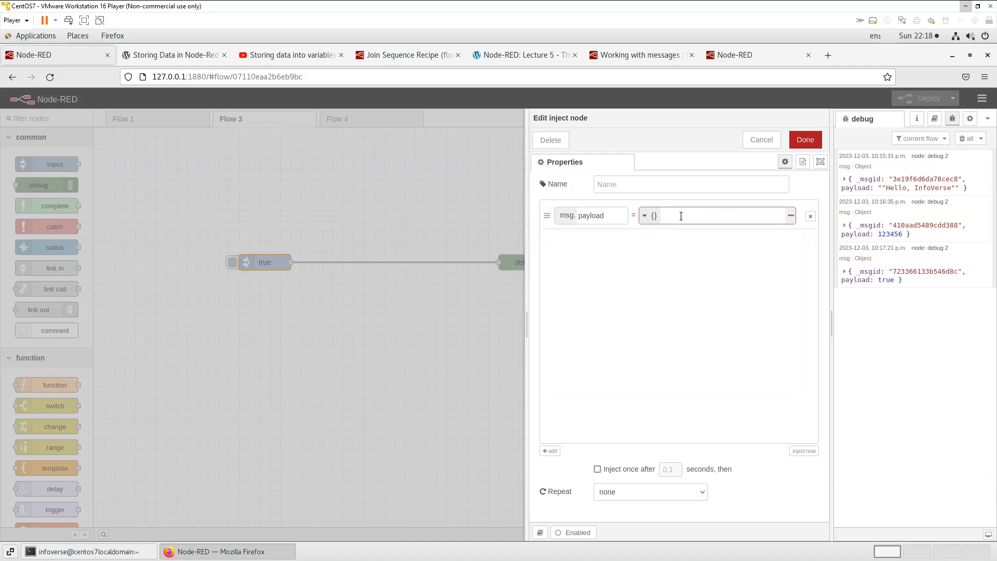
{"action": "type", "text": "{\"name\":\"John\", \"age\": 30, \"vehicle\": \"Lexus\"}"}
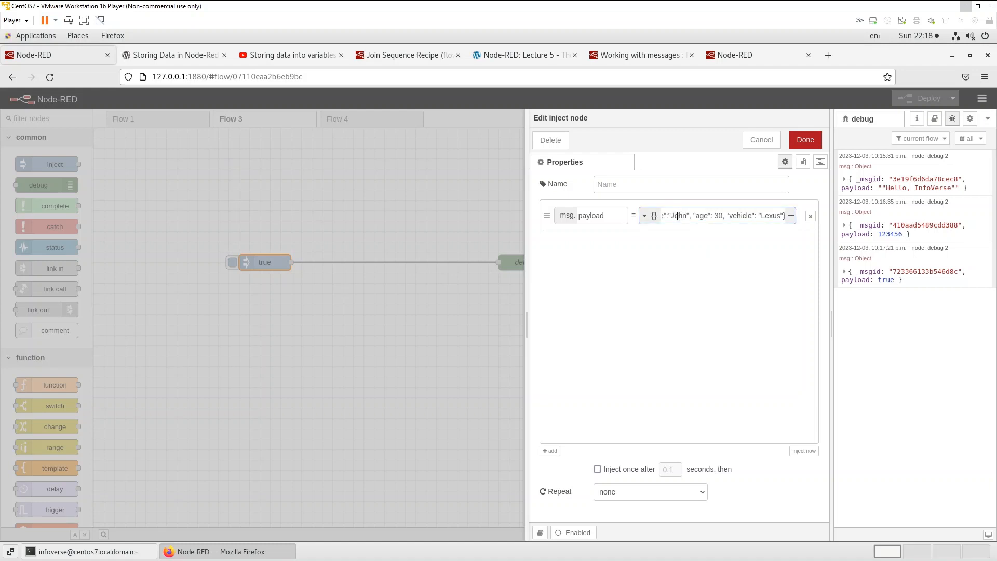
{"action": "key", "text": "Home"}
{"action": "left_click", "coordinate": [805, 141]}
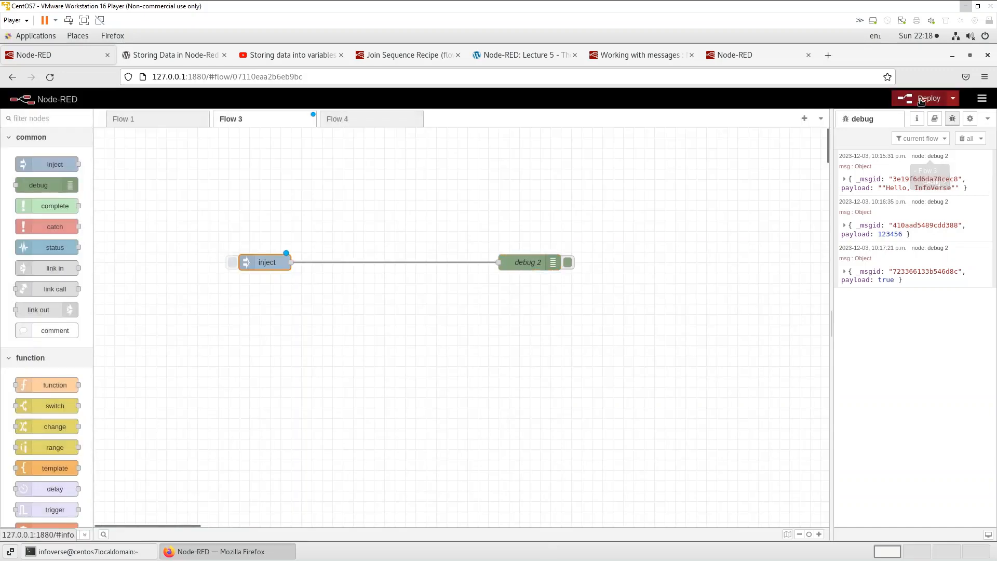
{"action": "left_click", "coordinate": [920, 99]}
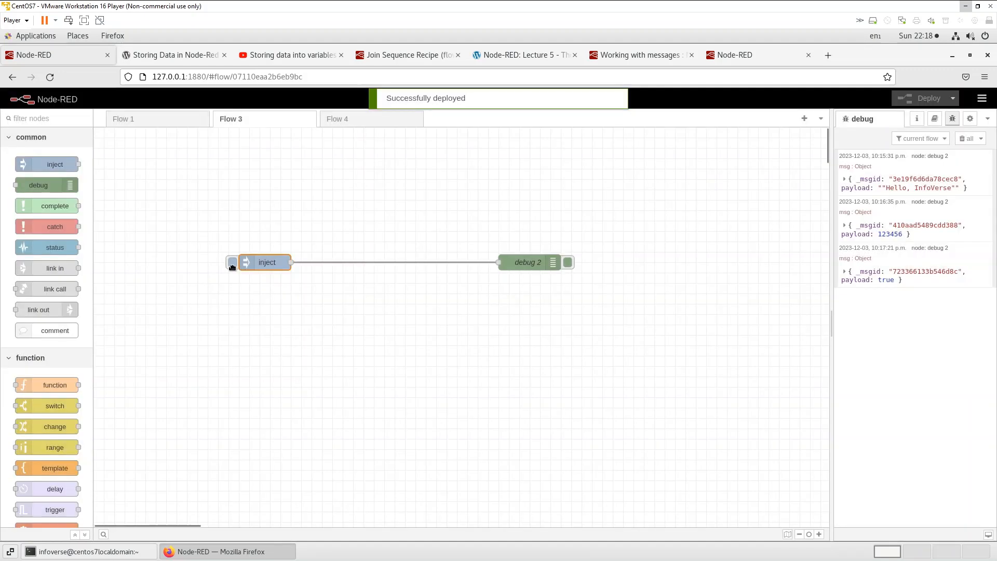
{"action": "left_click", "coordinate": [232, 262]}
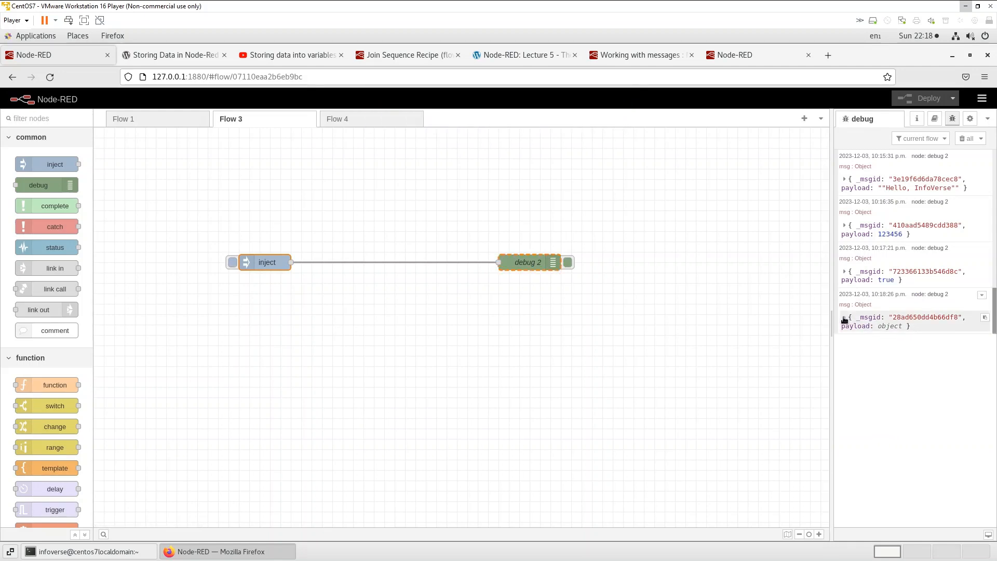
Expand the newest debug message and examine the properties of its payload object
{"action": "left_click", "coordinate": [844, 318]}
{"action": "left_click", "coordinate": [845, 341]}
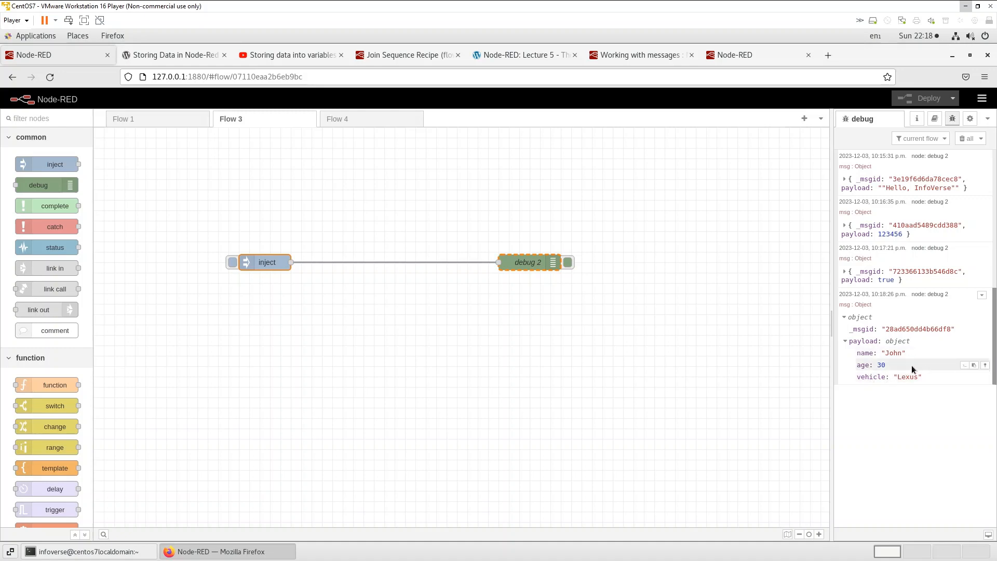
{"action": "left_click", "coordinate": [895, 341]}
{"action": "left_click", "coordinate": [896, 341]}
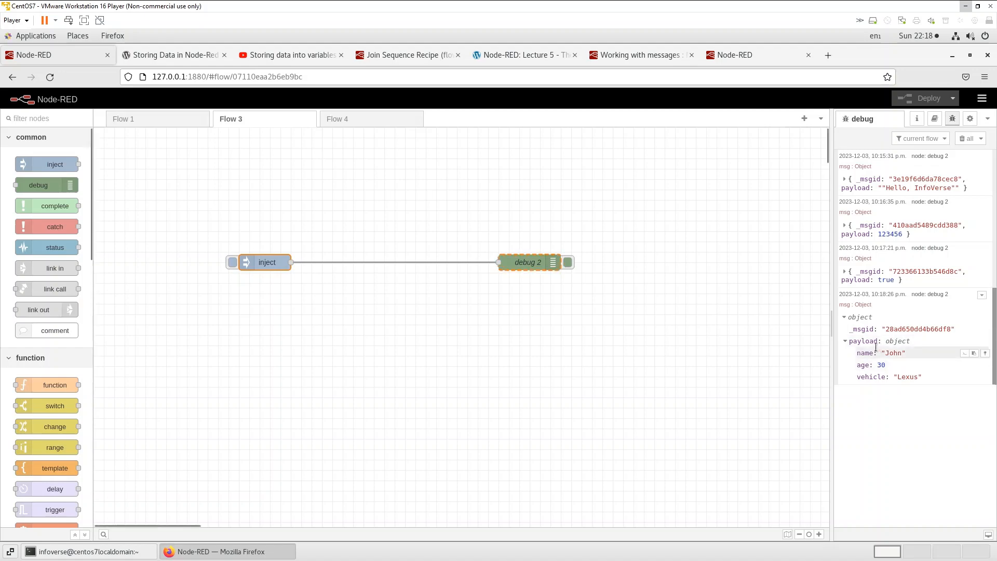
{"action": "left_click", "coordinate": [845, 343]}
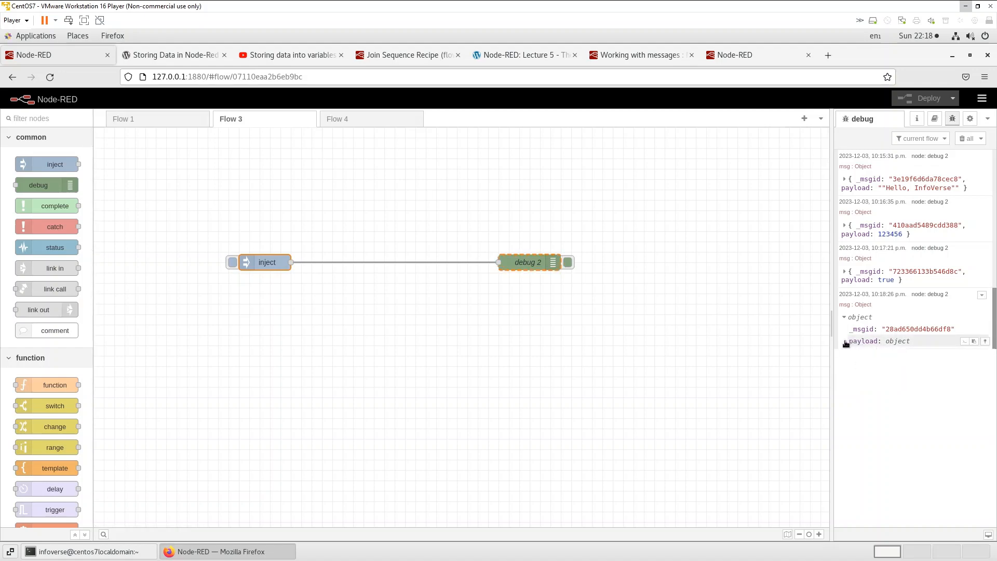
{"action": "left_click", "coordinate": [845, 342]}
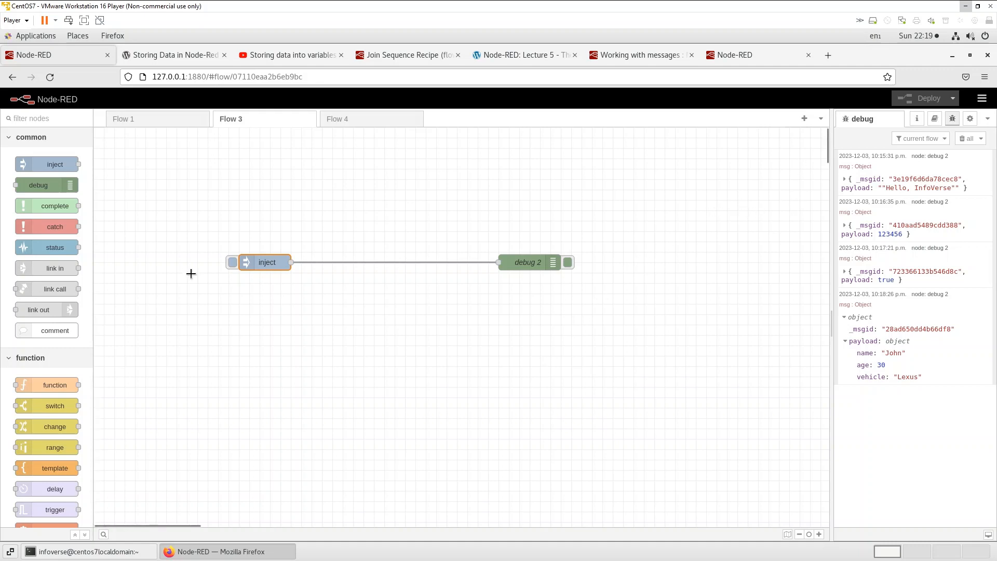
Change the inject node's payload to buffer type with the content Hello, InfoVerse
{"action": "double_click", "coordinate": [258, 263]}
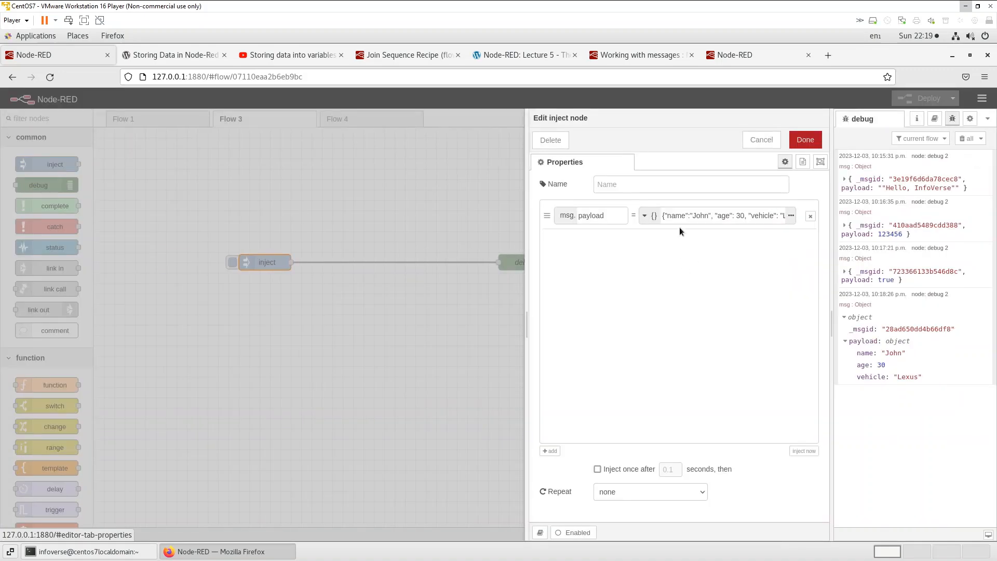
{"action": "left_click", "coordinate": [645, 215]}
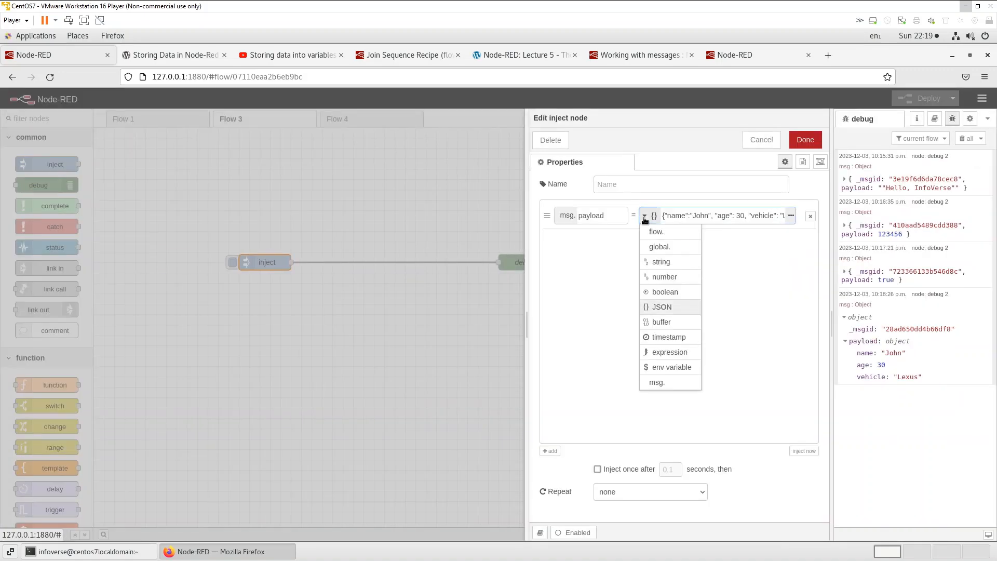
{"action": "left_click", "coordinate": [657, 323]}
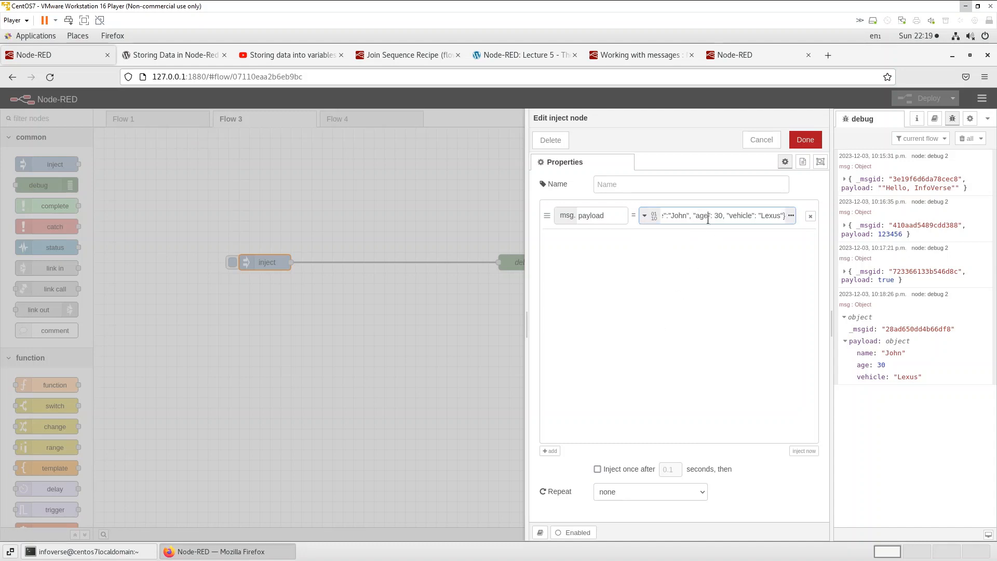
{"action": "triple_click", "coordinate": [707, 219]}
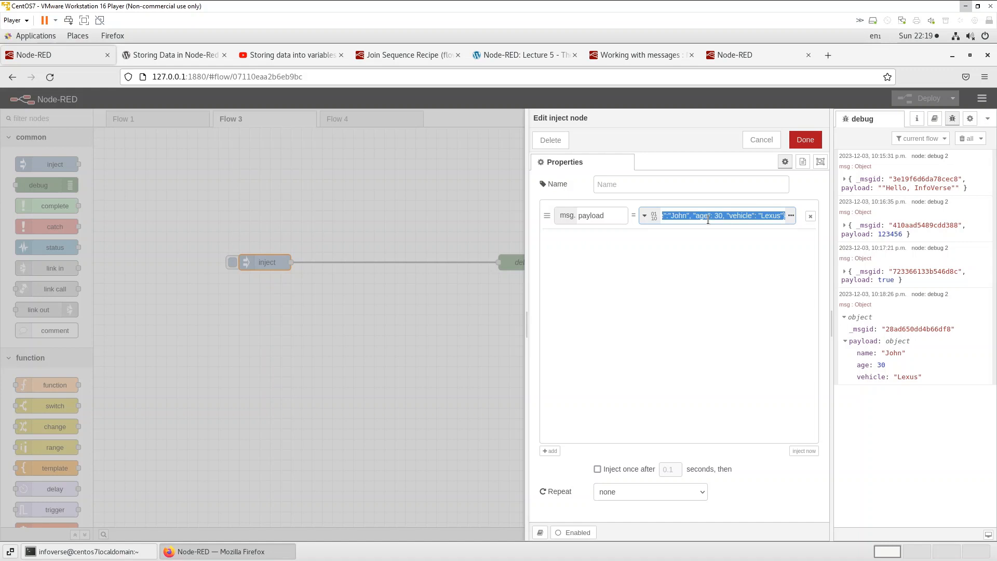
{"action": "key", "text": "BackSpace"}
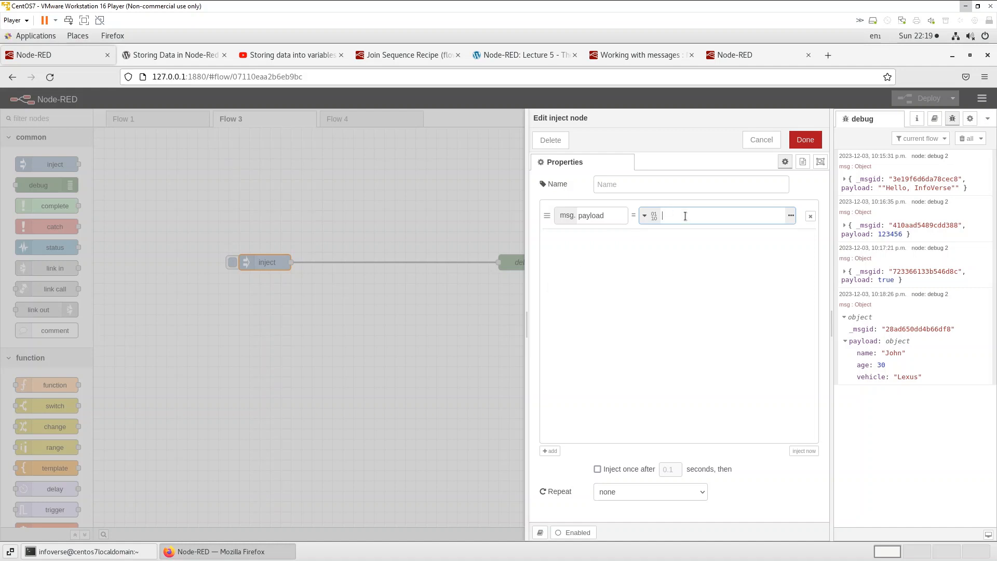
{"action": "type", "text": "Hello, InfovVerse"}
{"action": "left_click", "coordinate": [818, 140]}
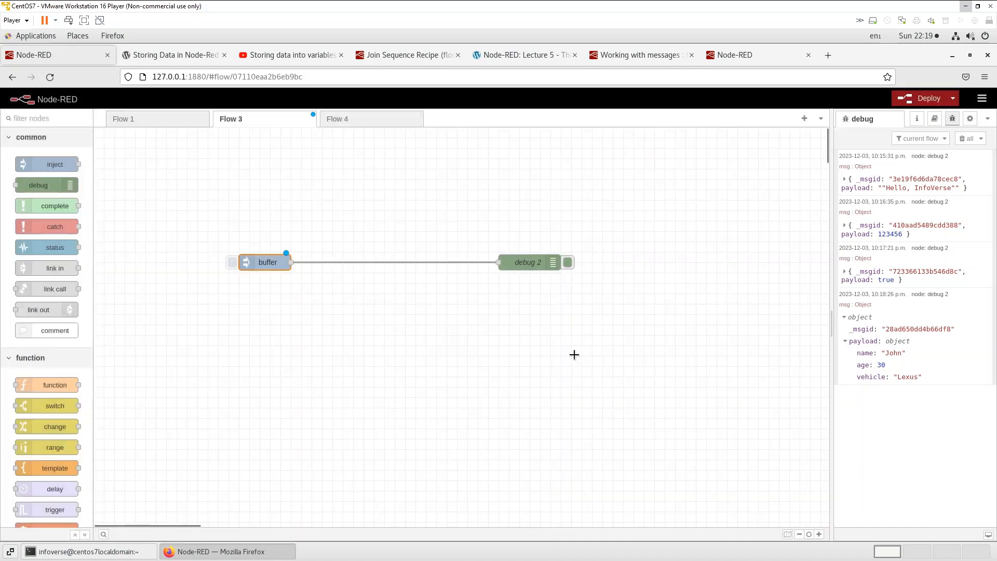
Deploy and trigger the flow, and trigger it again with all previous debug messages cleared
{"action": "left_click", "coordinate": [927, 102]}
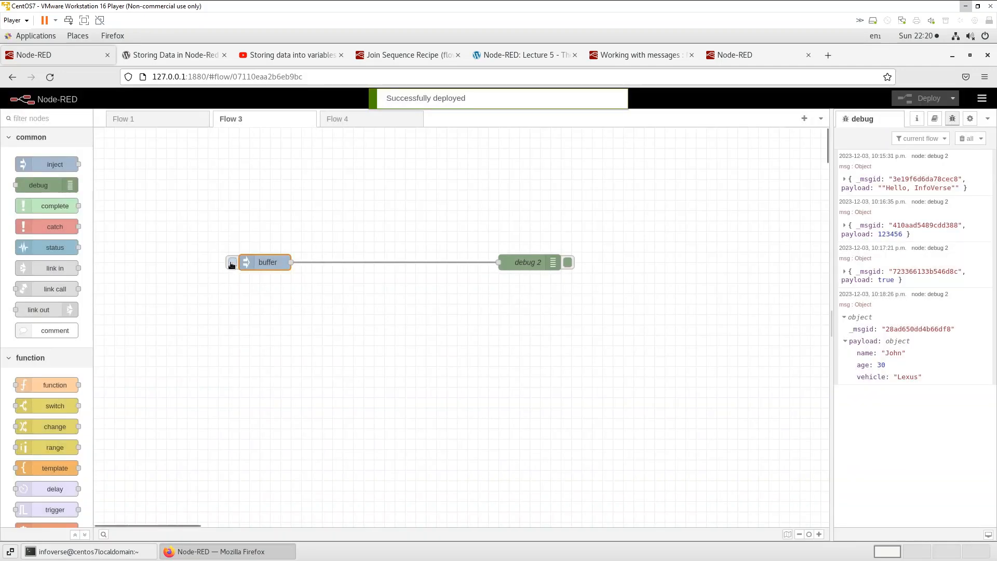
{"action": "left_click", "coordinate": [231, 263]}
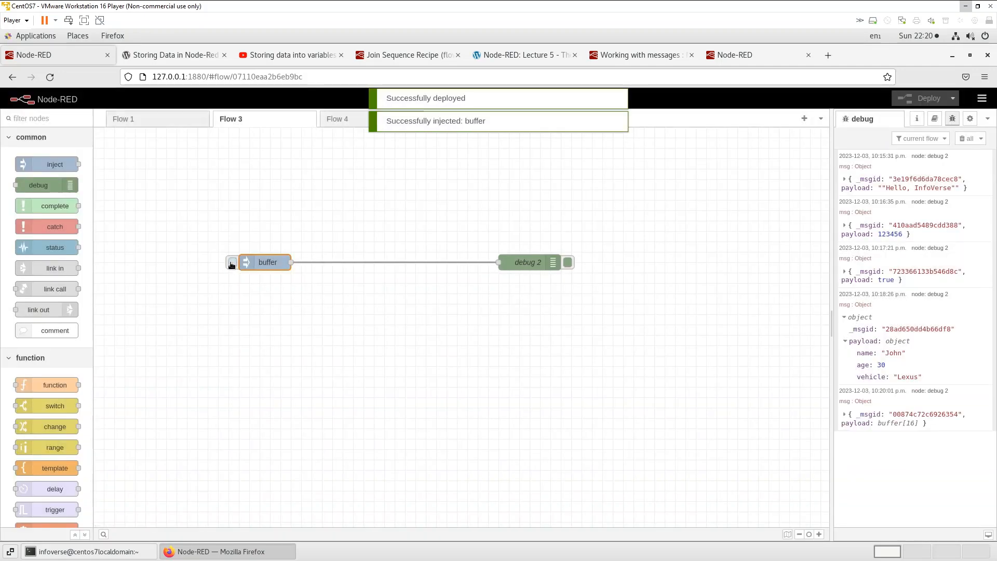
{"action": "left_click", "coordinate": [969, 139]}
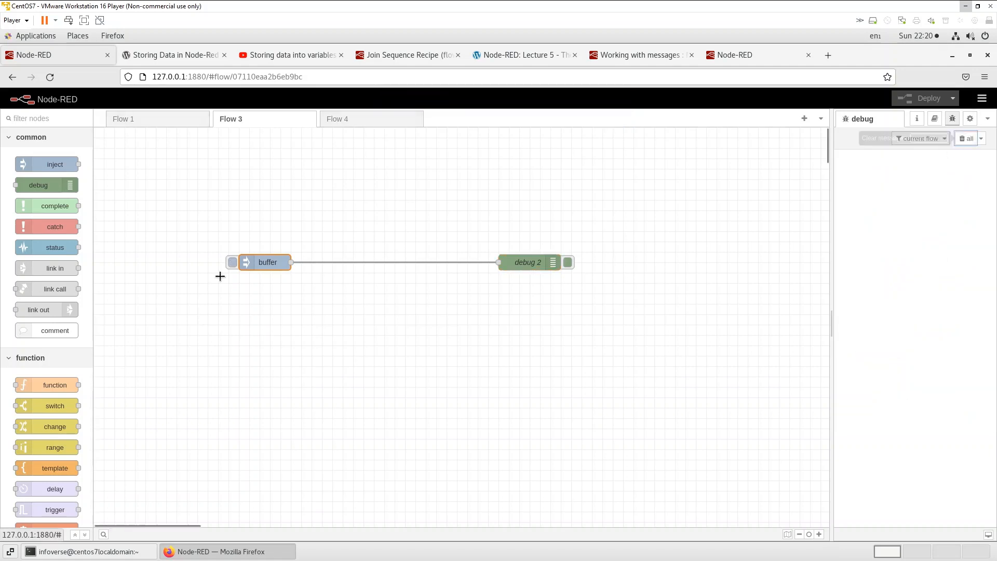
{"action": "left_click", "coordinate": [233, 263]}
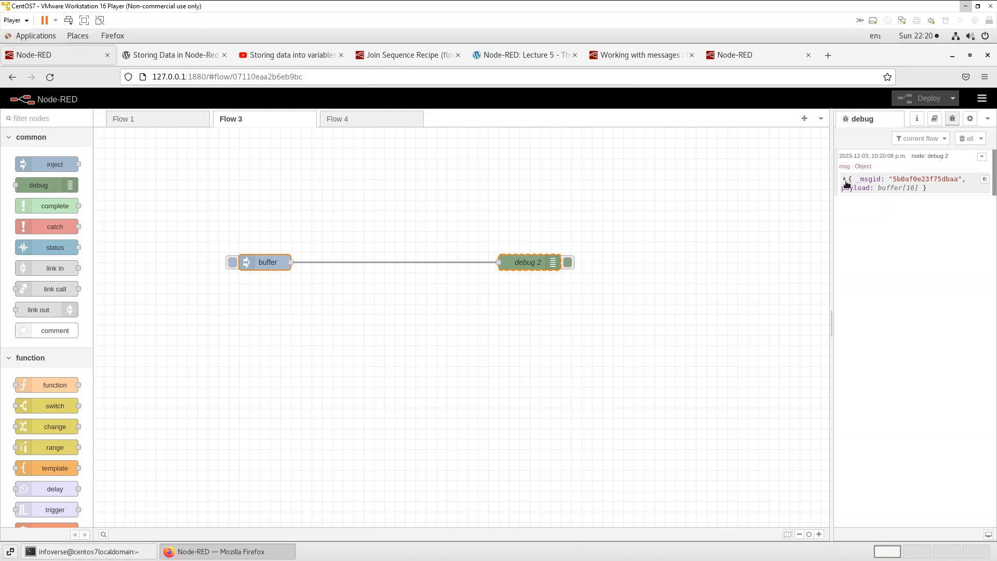
Expand the debug message's buffer payload and examine it as a string and as raw bytes in the ranges 0–9 and 10–15
{"action": "left_click", "coordinate": [845, 179]}
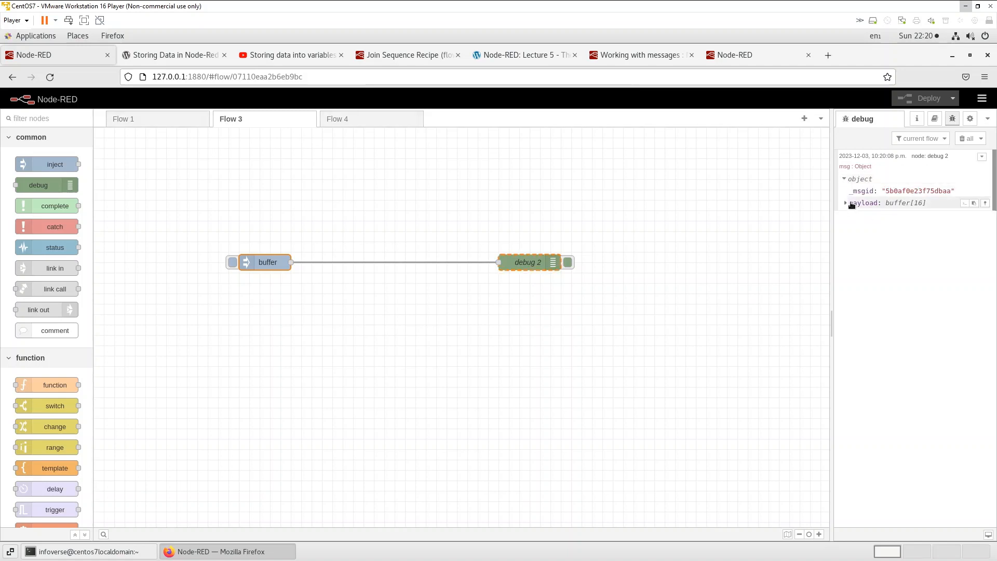
{"action": "left_click", "coordinate": [844, 204]}
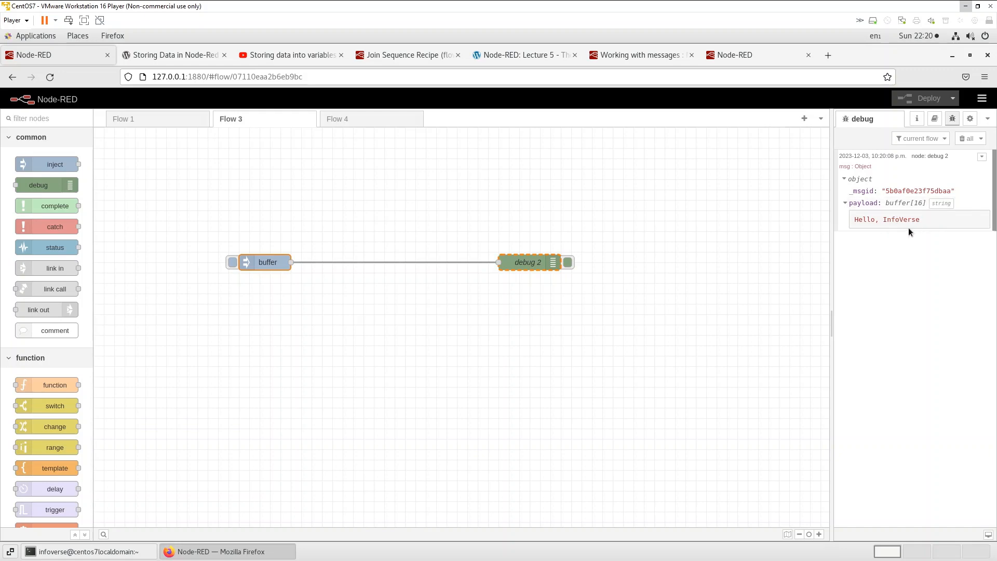
{"action": "left_click", "coordinate": [941, 203]}
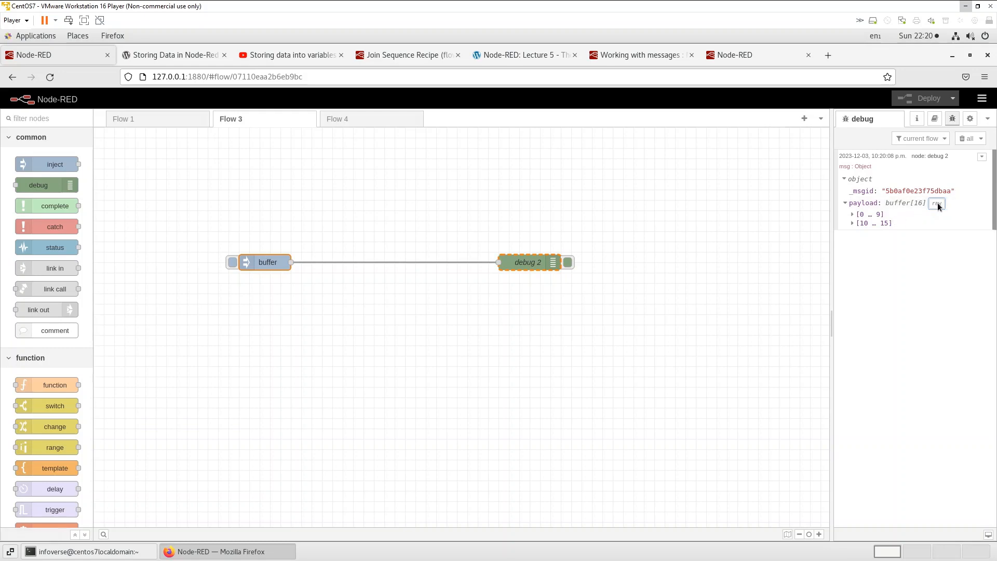
{"action": "left_click", "coordinate": [937, 203]}
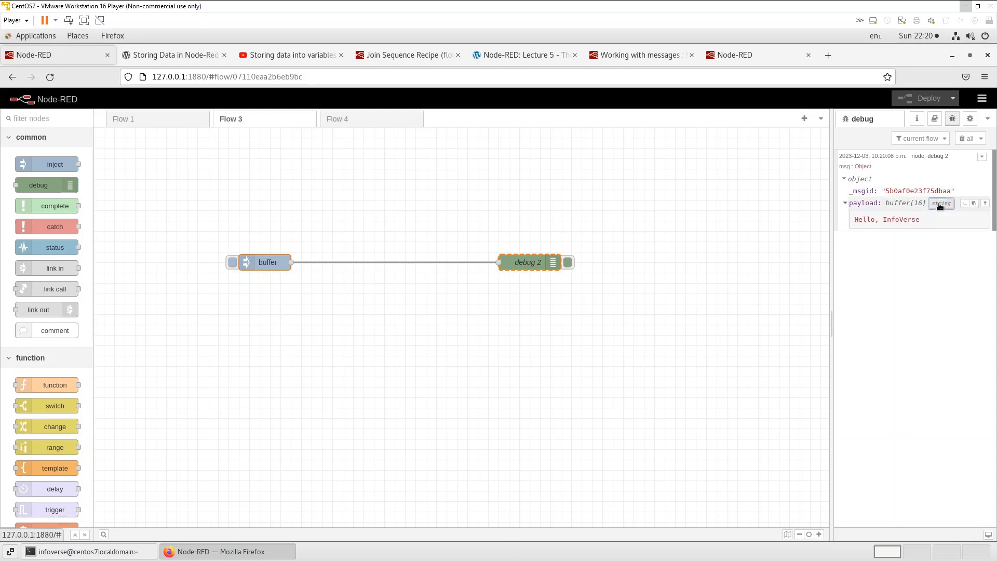
{"action": "left_click", "coordinate": [940, 203]}
{"action": "left_click", "coordinate": [852, 214]}
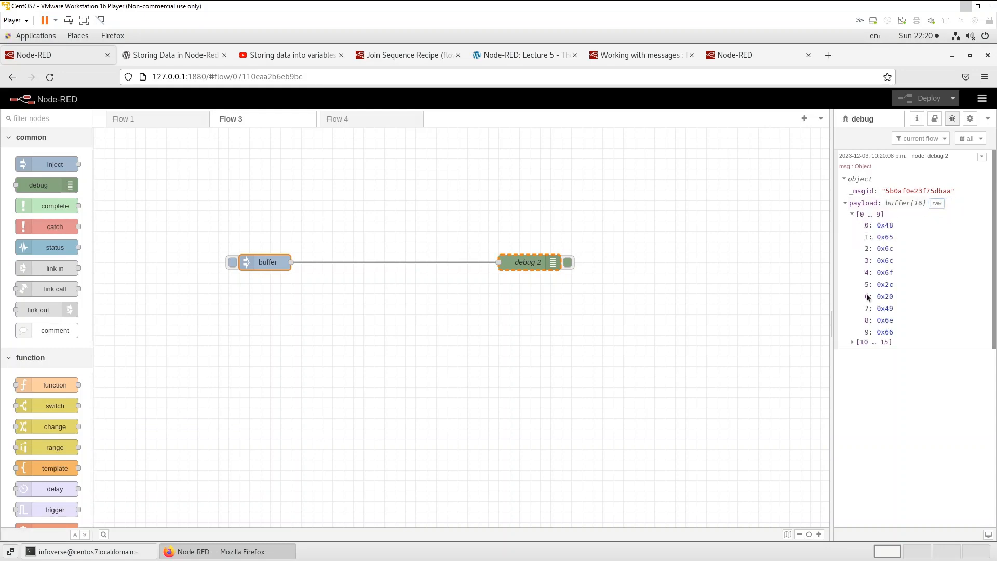
{"action": "left_click", "coordinate": [852, 341]}
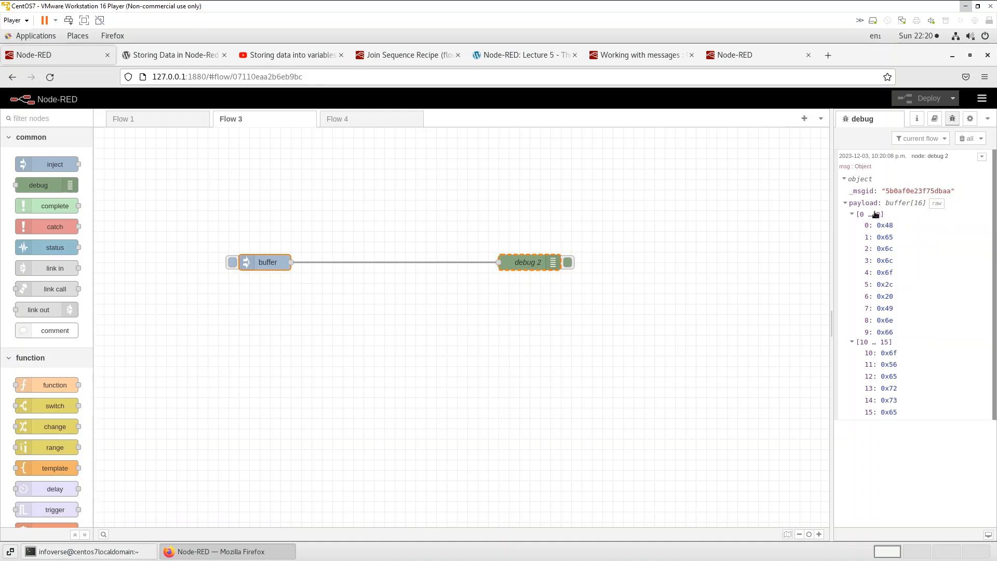
{"action": "left_click", "coordinate": [852, 214]}
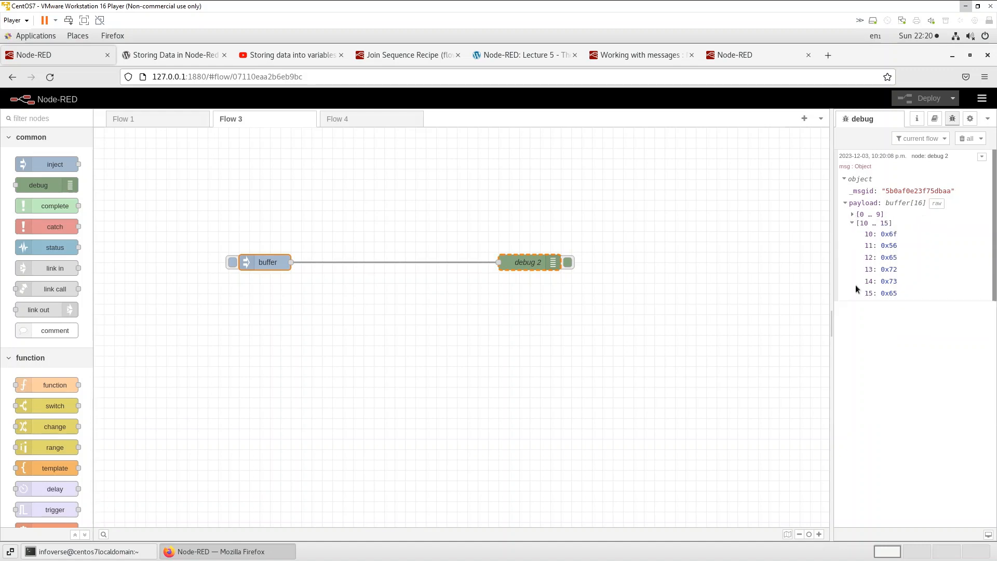
{"action": "left_click", "coordinate": [852, 223]}
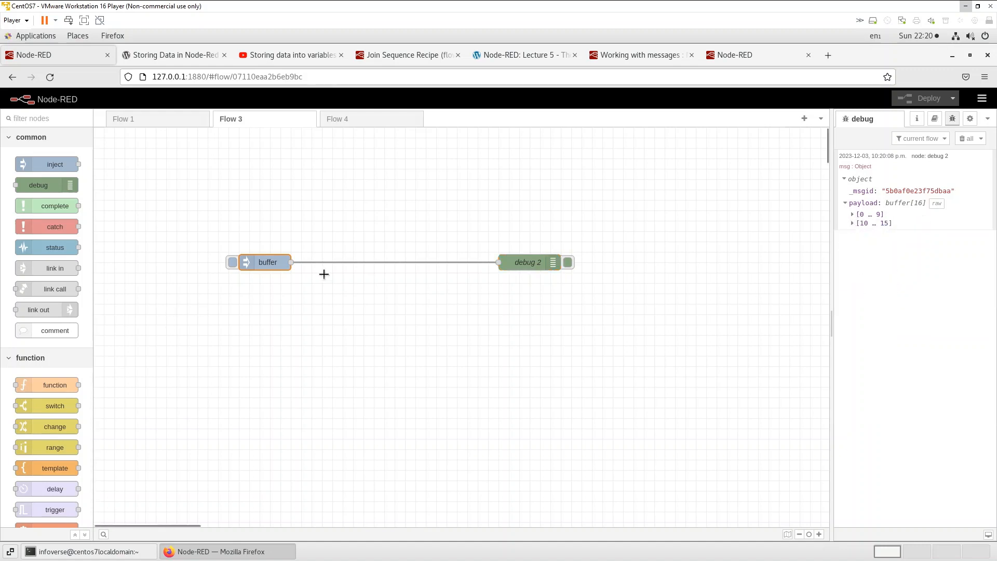
Collapse and reopen the buffer payload, view it as a string once more, and collapse it again
{"action": "left_click", "coordinate": [881, 203]}
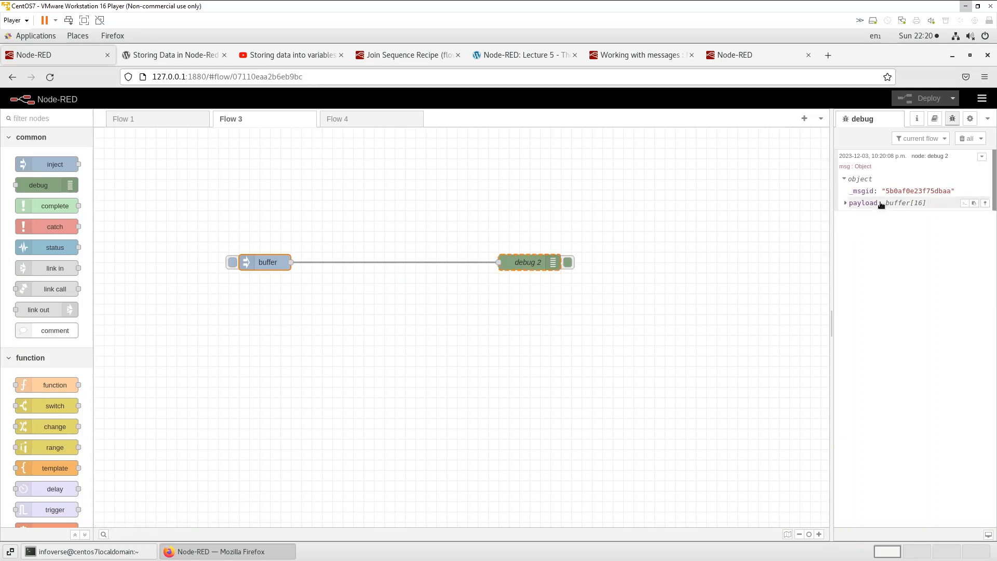
{"action": "left_click", "coordinate": [846, 203]}
{"action": "left_click", "coordinate": [935, 205]}
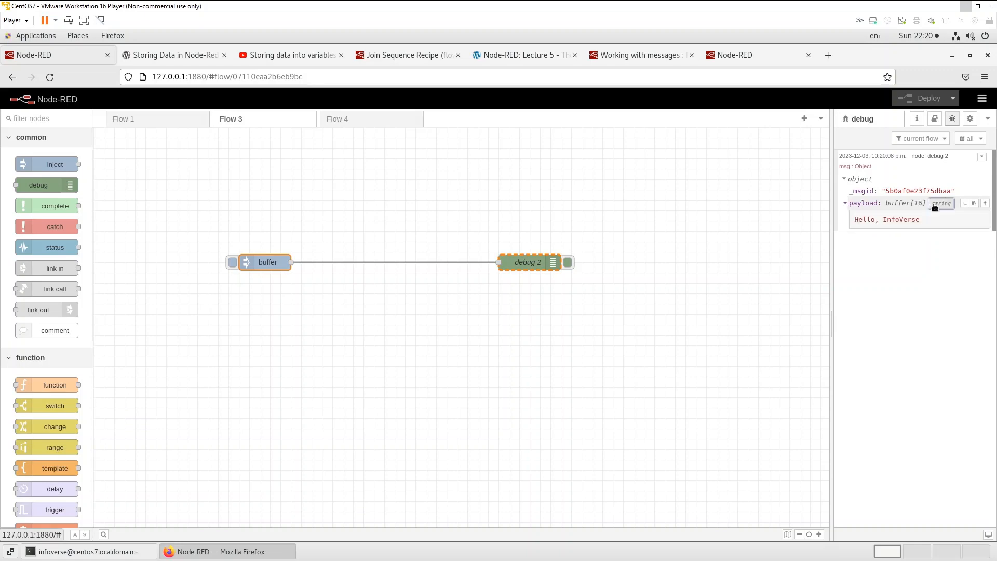
{"action": "left_click", "coordinate": [880, 204]}
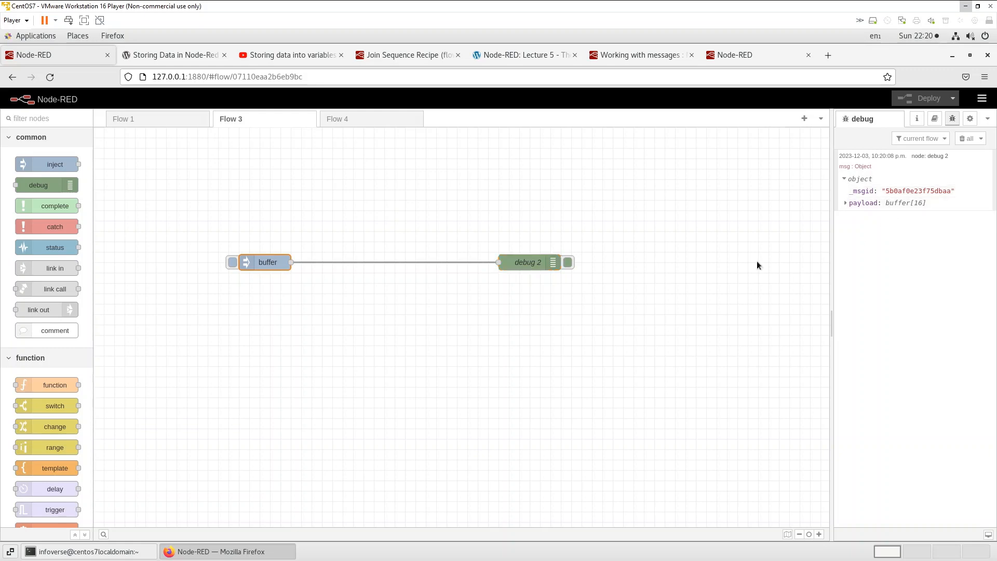
Change the debug 2 node's output from the complete message object to msg.payload
{"action": "left_click", "coordinate": [521, 270]}
{"action": "double_click", "coordinate": [519, 268]}
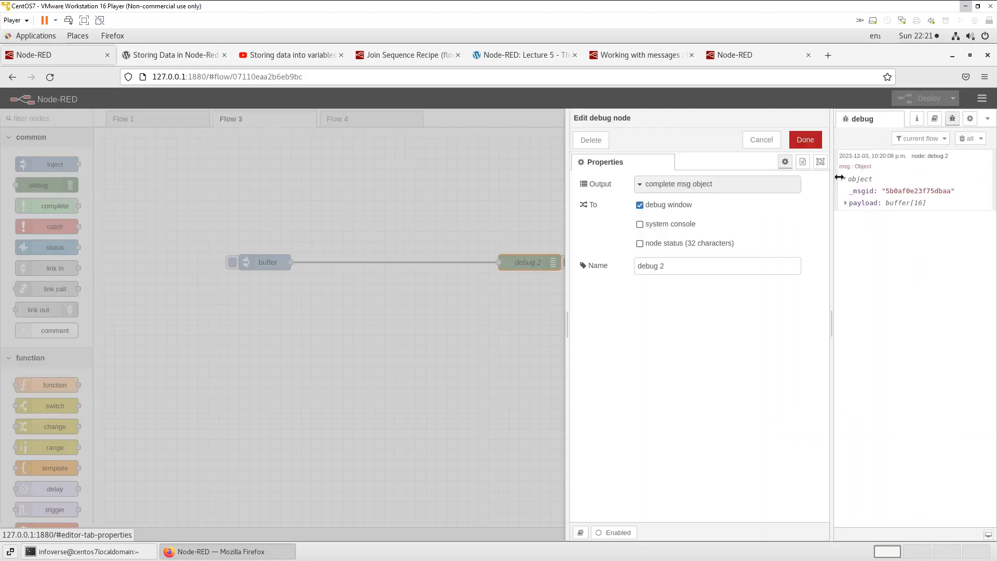
{"action": "left_click", "coordinate": [641, 186]}
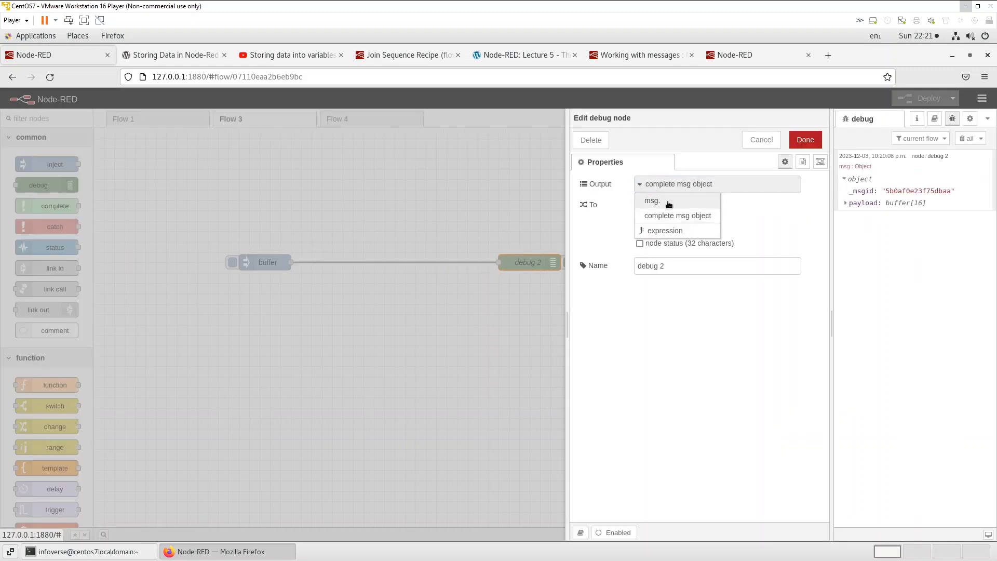
{"action": "left_click", "coordinate": [668, 205]}
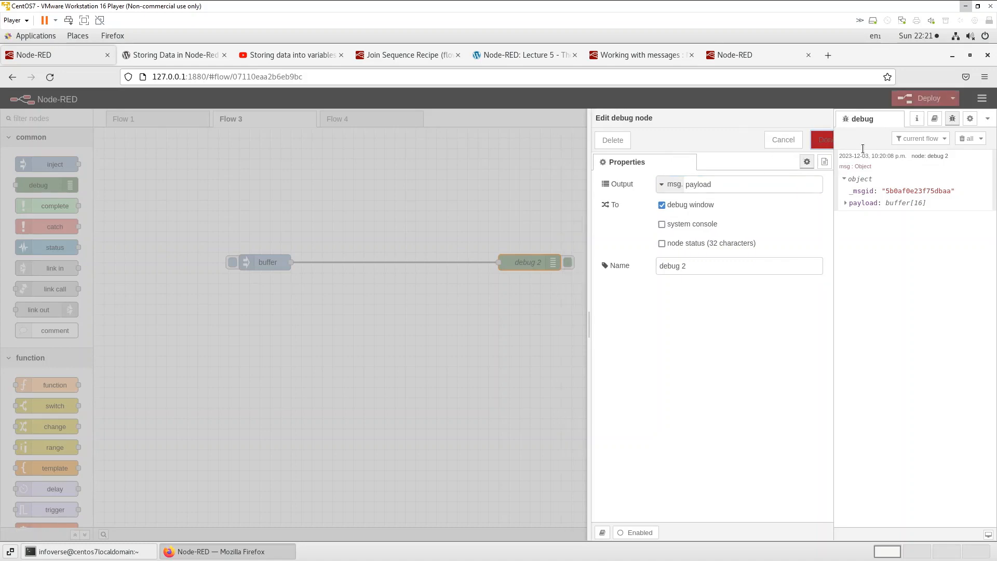
{"action": "left_click", "coordinate": [824, 140]}
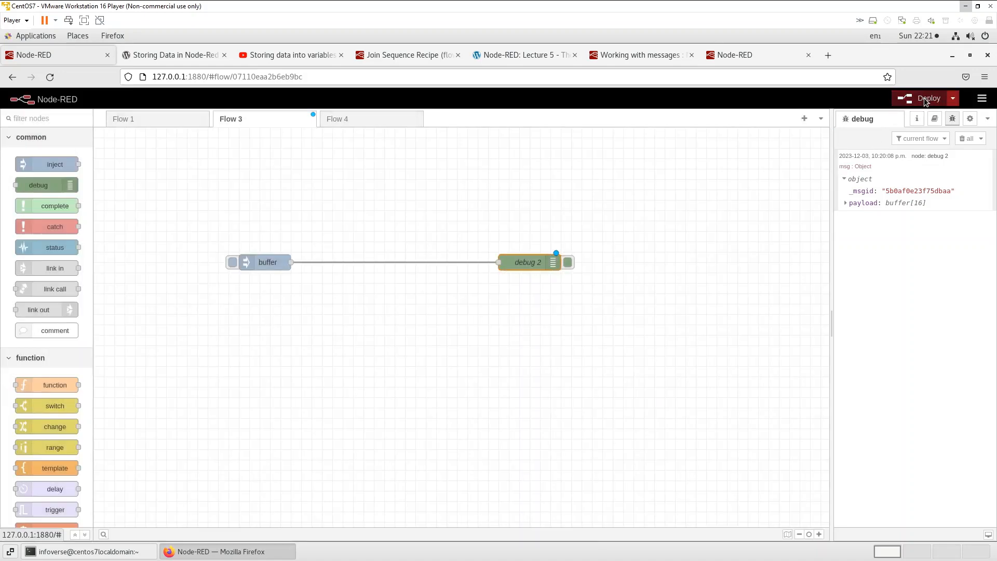
Deploy and trigger the flow, and view the new debug message's buffer payload in raw form
{"action": "left_click", "coordinate": [926, 100]}
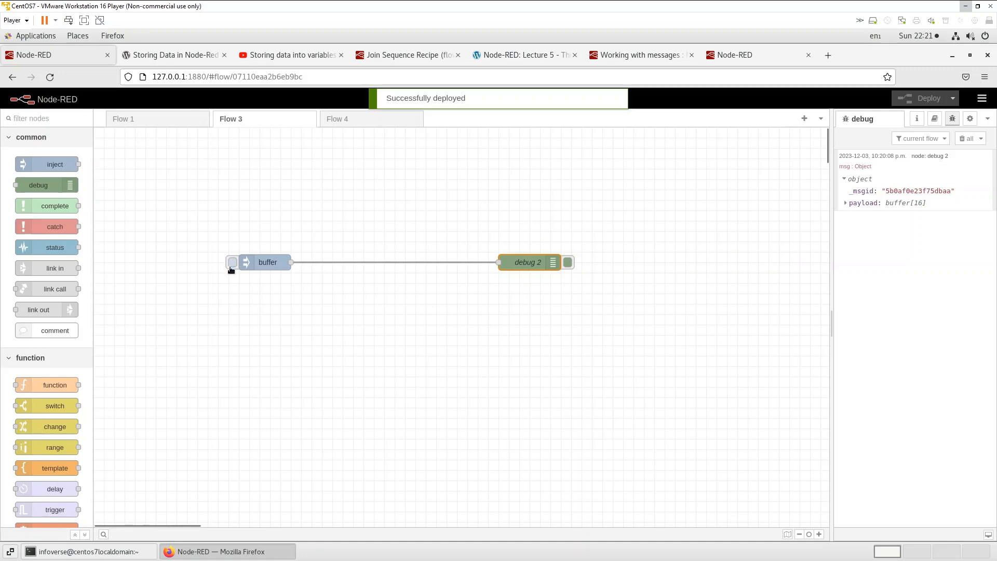
{"action": "left_click", "coordinate": [231, 269]}
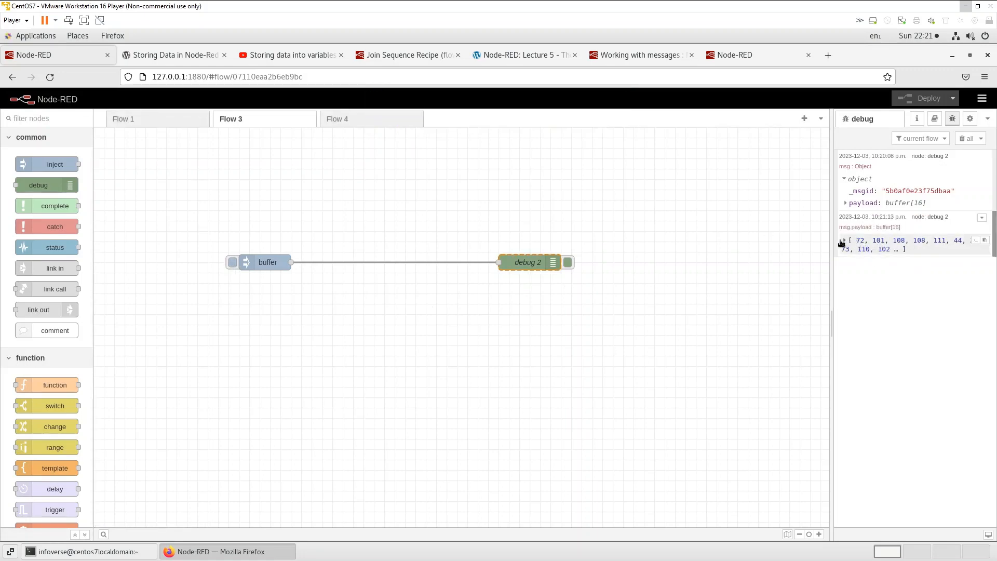
{"action": "left_click", "coordinate": [845, 242]}
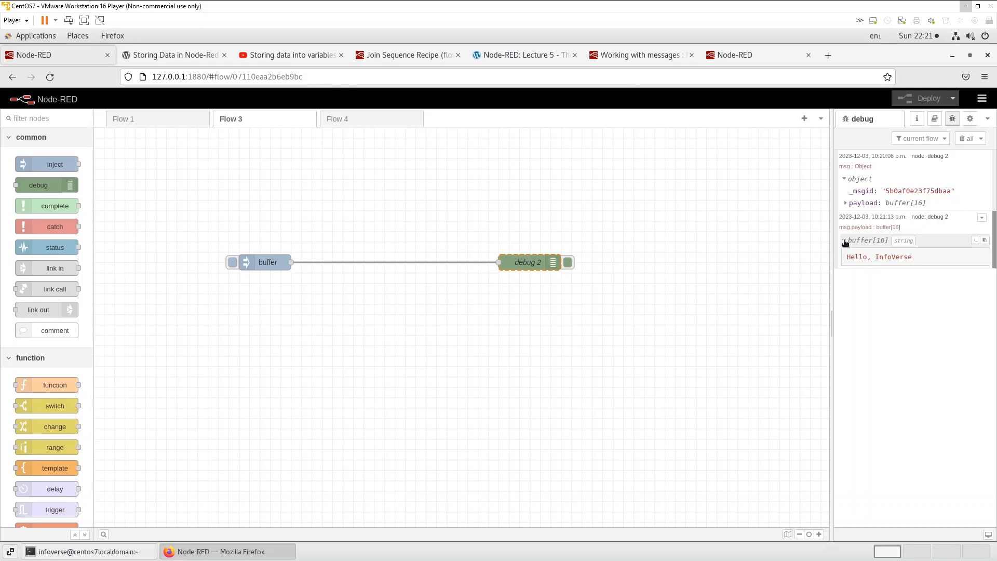
{"action": "left_click", "coordinate": [902, 242]}
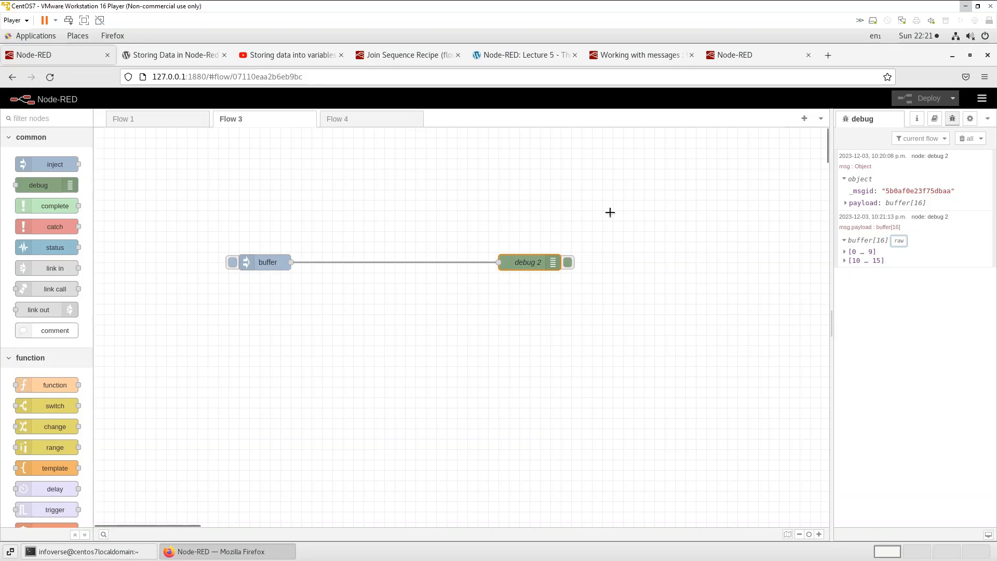
Change the inject node's payload type to timestamp
{"action": "left_click", "coordinate": [262, 264]}
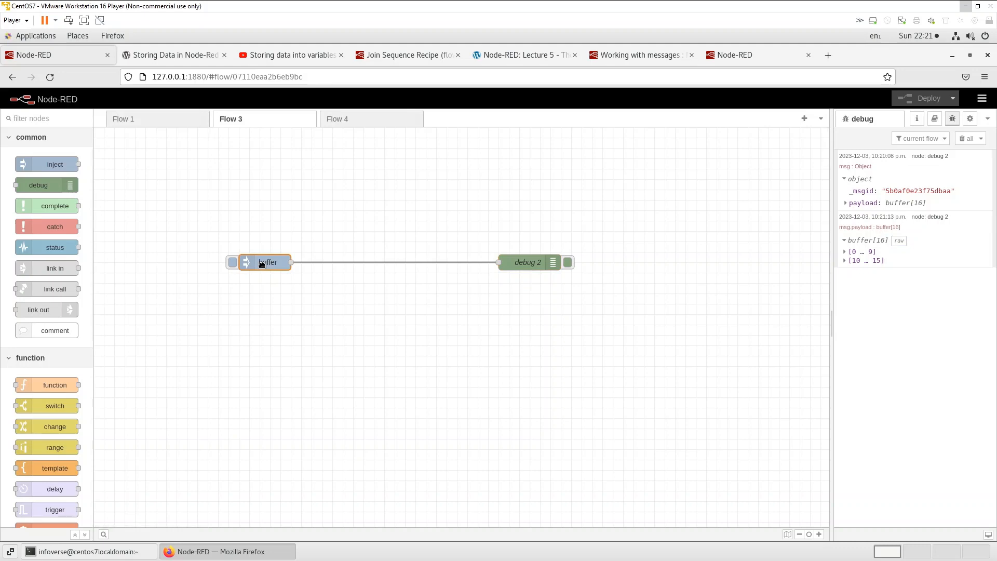
{"action": "key", "text": "Return"}
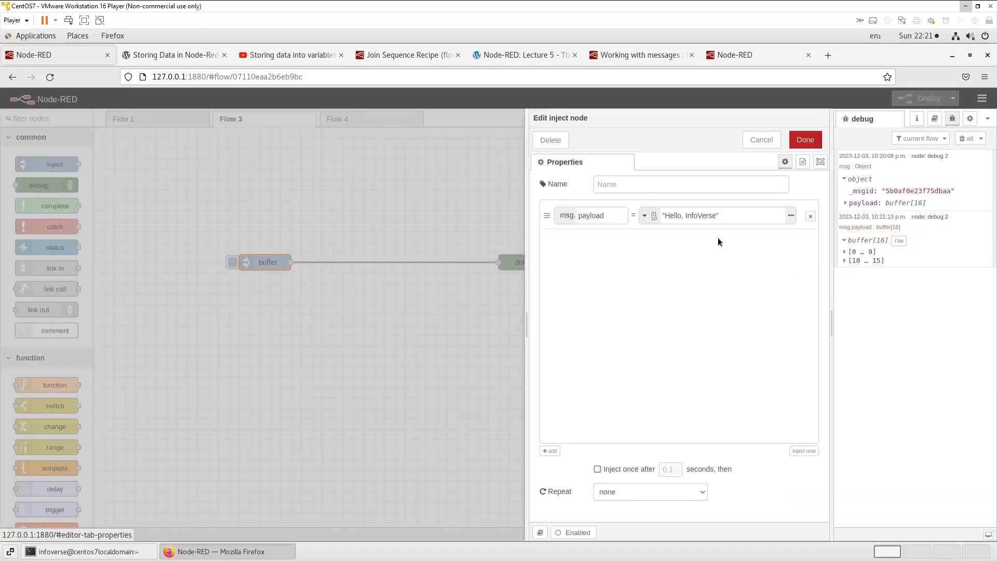
{"action": "left_click", "coordinate": [643, 218]}
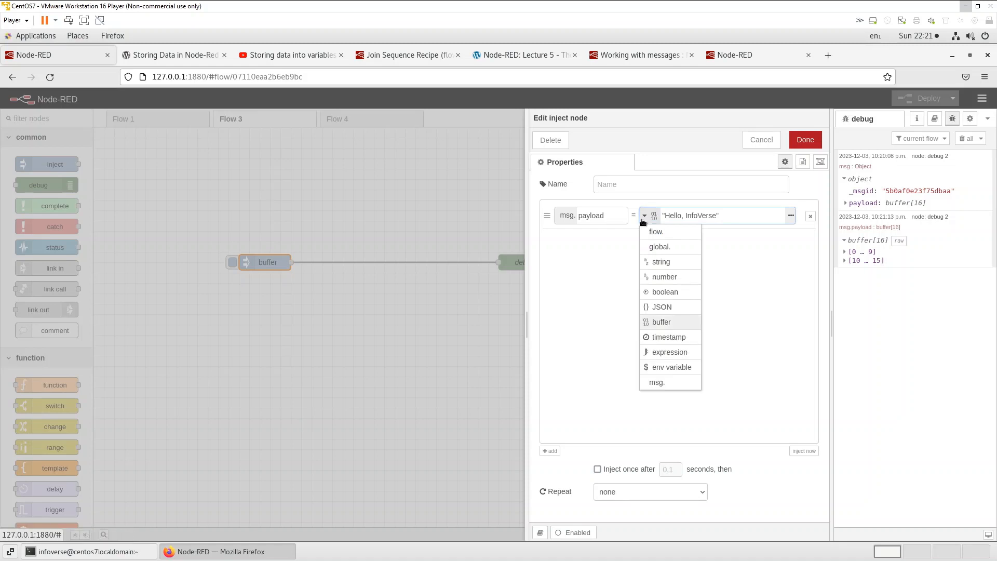
{"action": "left_click", "coordinate": [661, 339]}
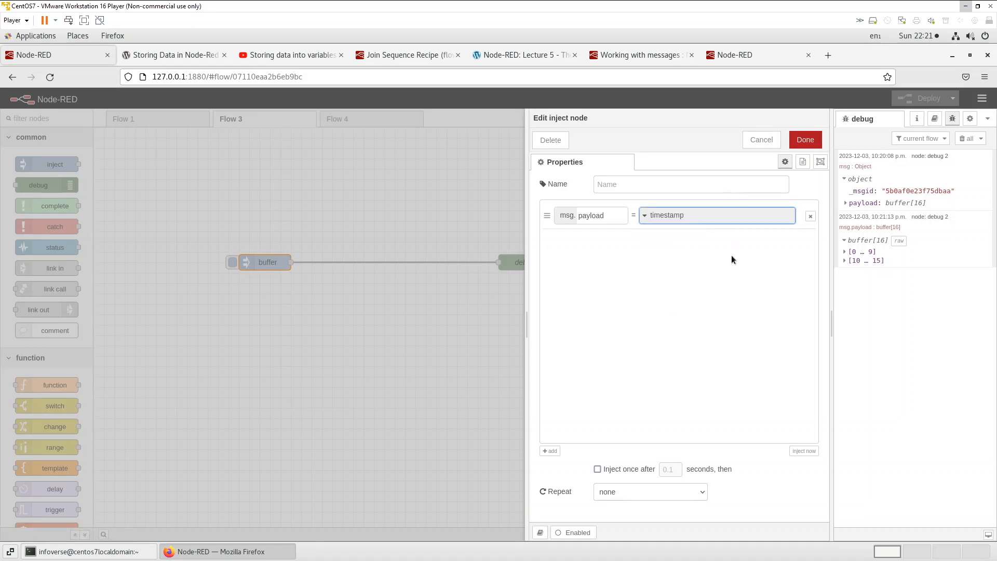
{"action": "left_click", "coordinate": [805, 141]}
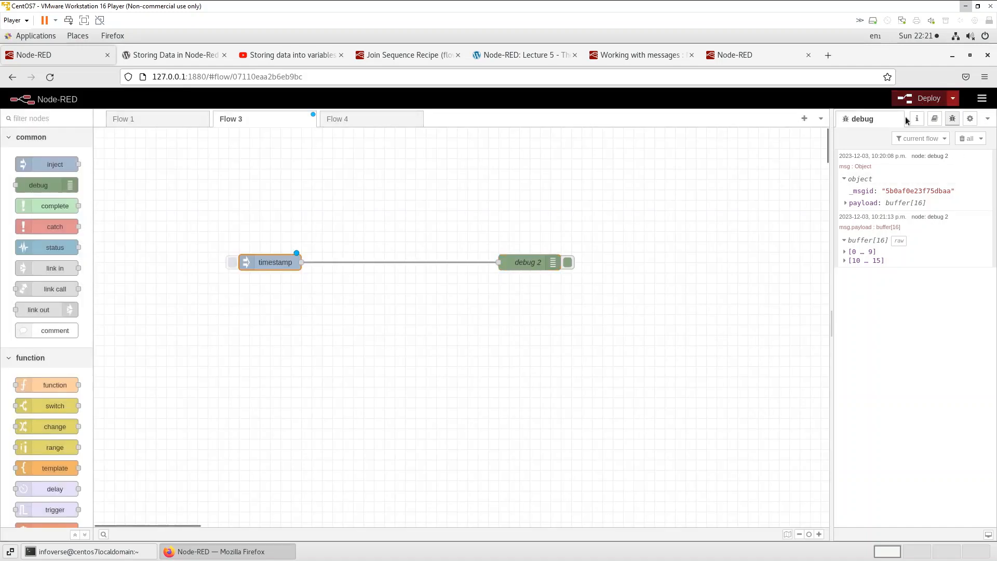
Deploy and trigger the flow, and switch the timestamp in the debug message through its display formats
{"action": "left_click", "coordinate": [922, 98]}
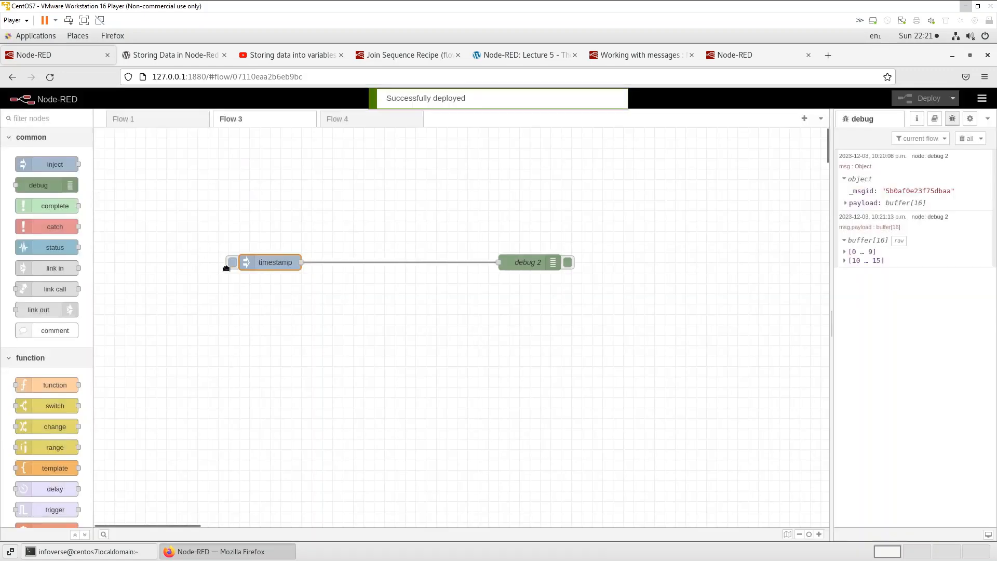
{"action": "left_click", "coordinate": [232, 265]}
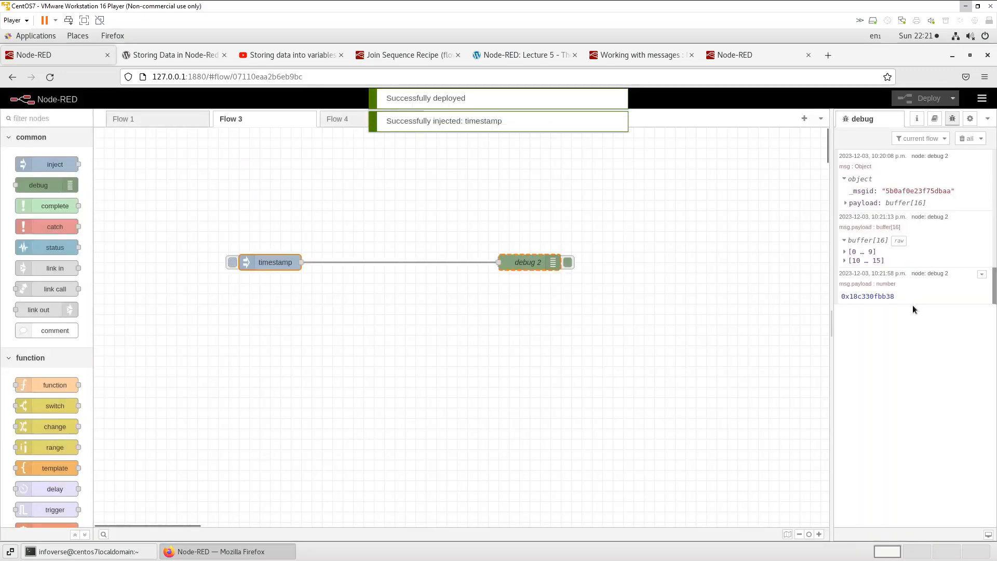
{"action": "left_click", "coordinate": [866, 296]}
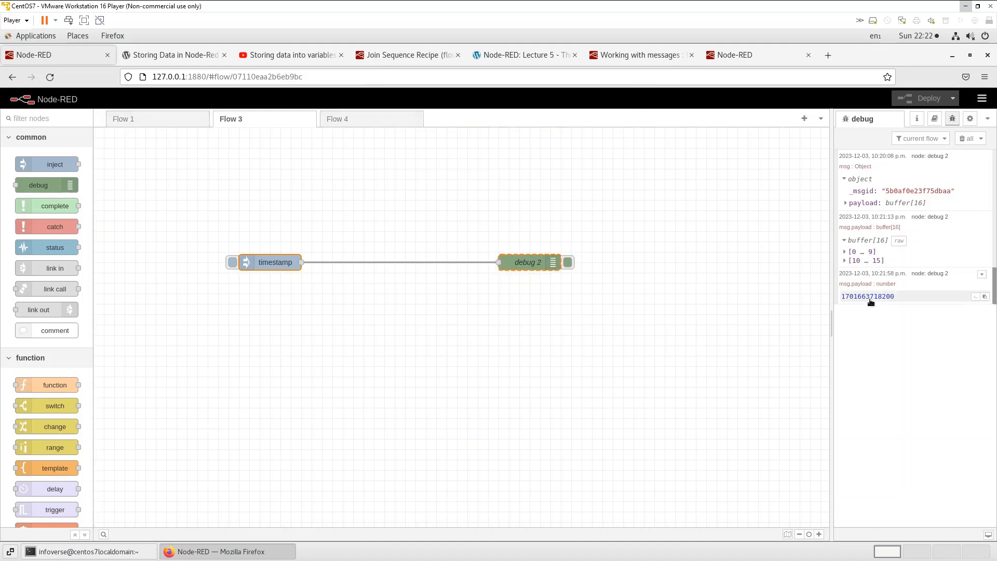
{"action": "left_click", "coordinate": [870, 299]}
{"action": "left_click", "coordinate": [950, 298]}
{"action": "left_click", "coordinate": [876, 299]}
{"action": "left_click", "coordinate": [876, 299]}
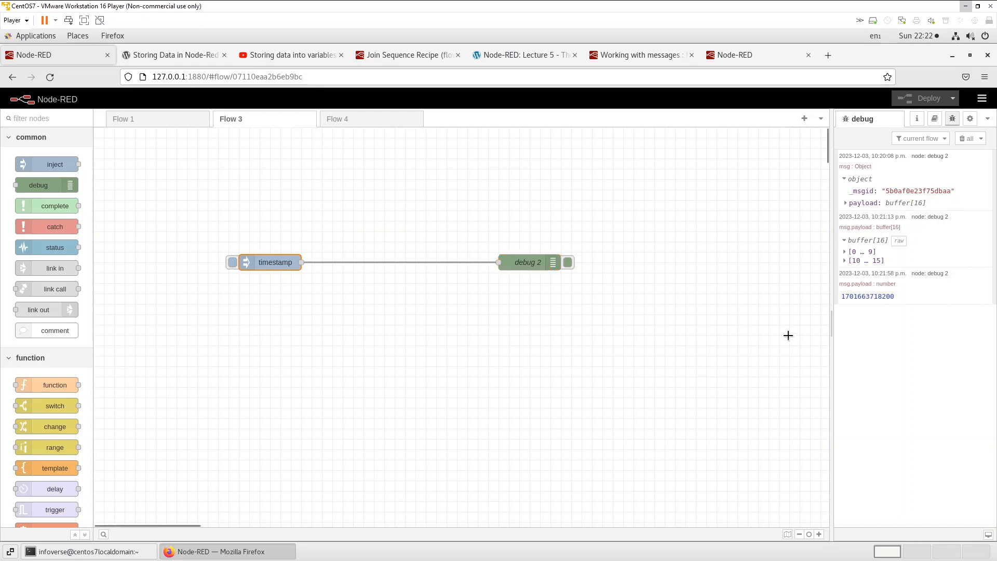
Set the inject node to repeat at an interval of every 2 seconds, and deploy and trigger the flow
{"action": "double_click", "coordinate": [268, 264]}
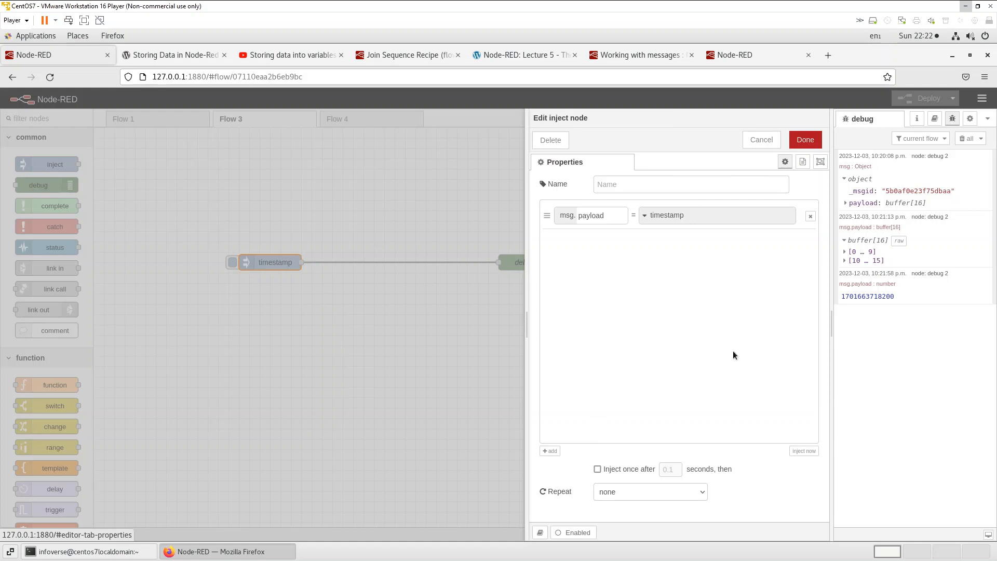
{"action": "left_click", "coordinate": [700, 497]}
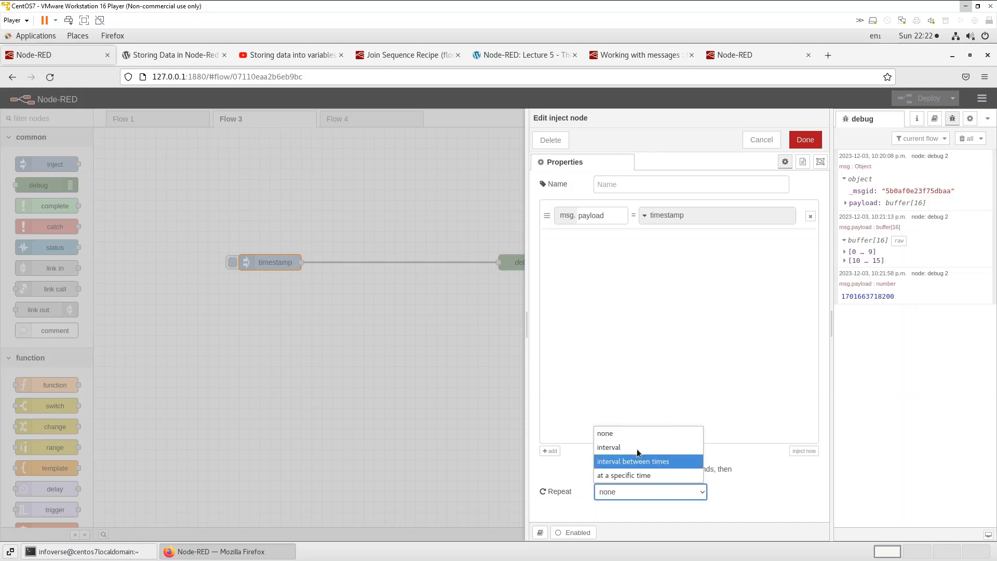
{"action": "left_click", "coordinate": [636, 448]}
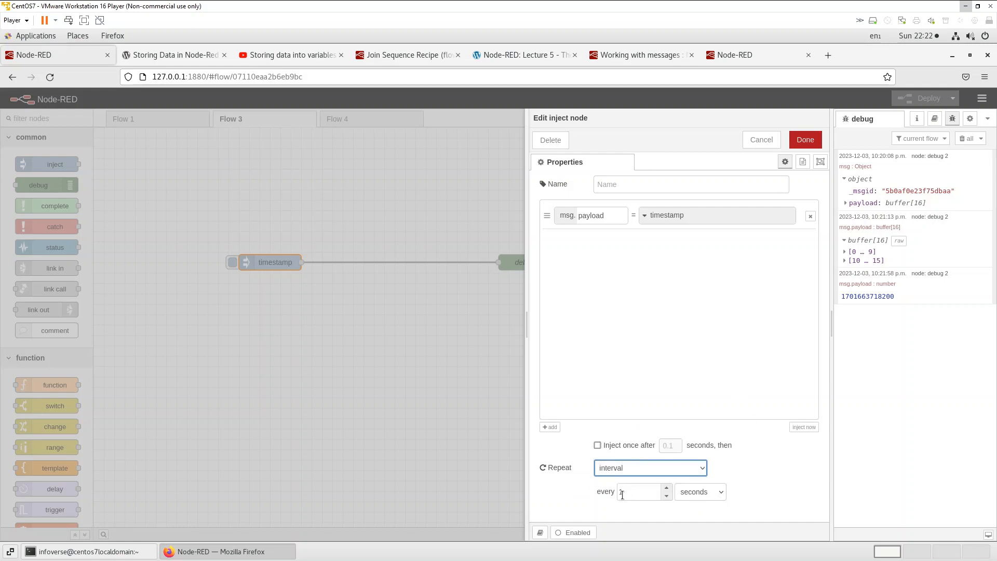
{"action": "left_click", "coordinate": [667, 489]}
{"action": "left_click", "coordinate": [808, 138]}
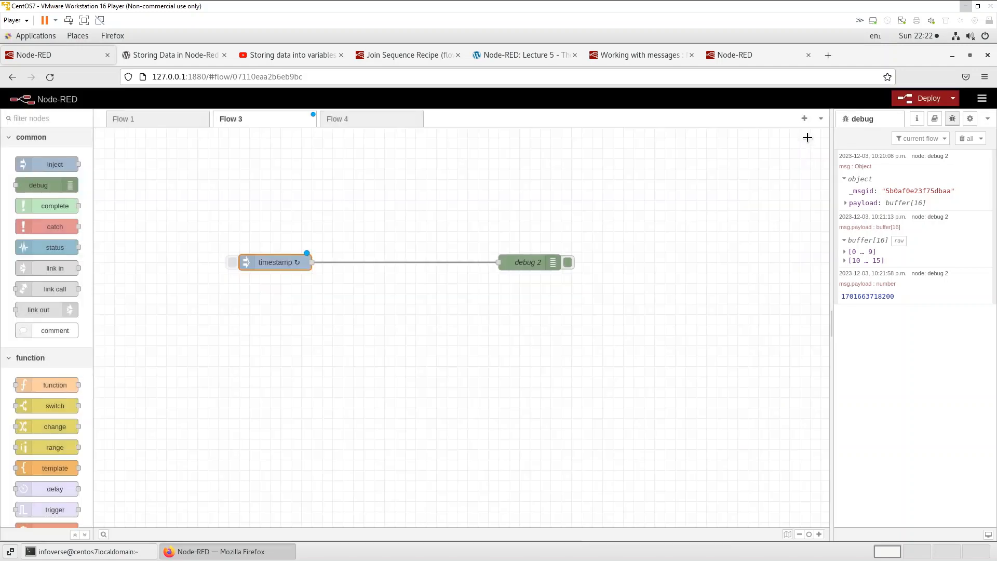
{"action": "left_click", "coordinate": [920, 98]}
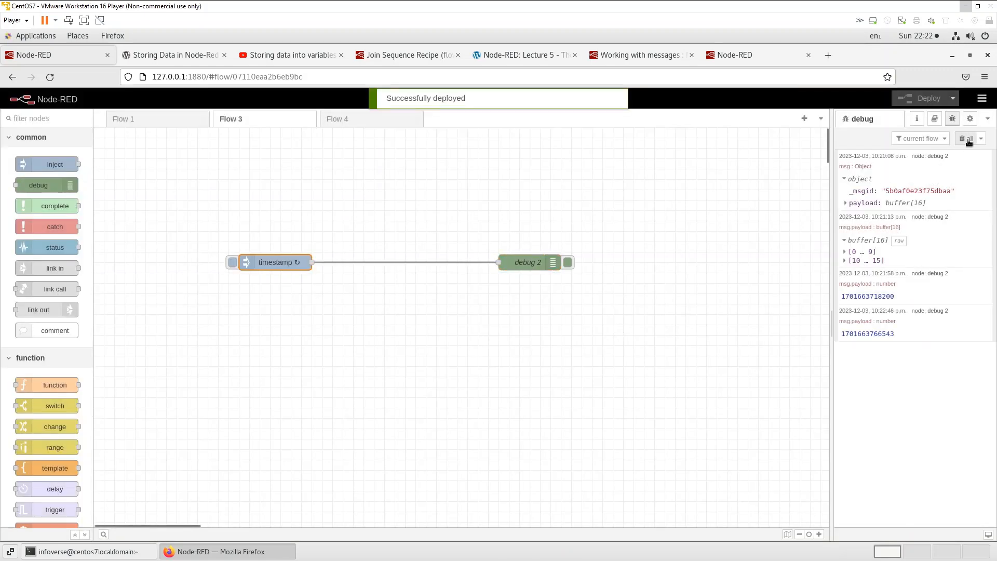
{"action": "left_click", "coordinate": [232, 263]}
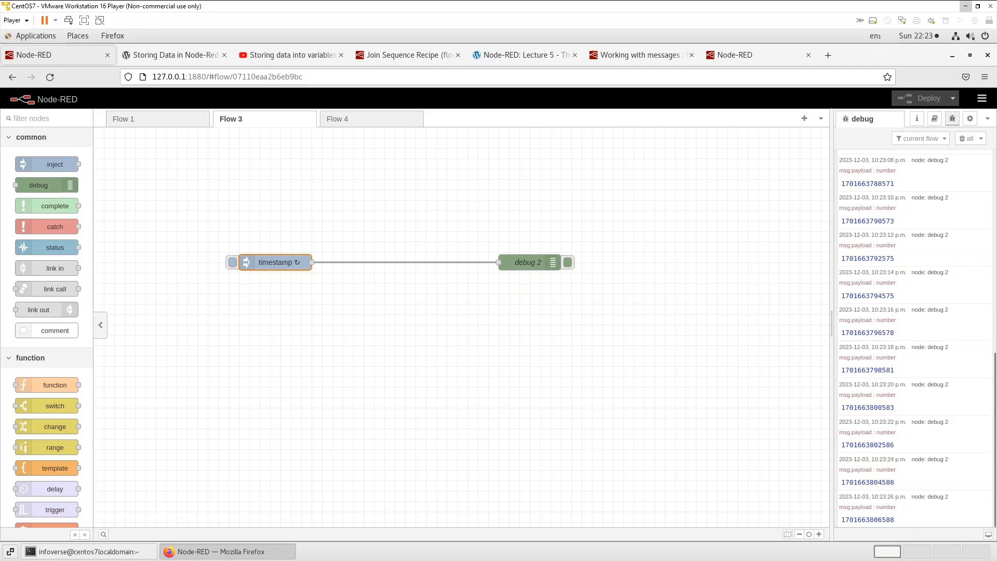
Set the inject node's repeat option back to none and review the other repeat choices
{"action": "double_click", "coordinate": [272, 269]}
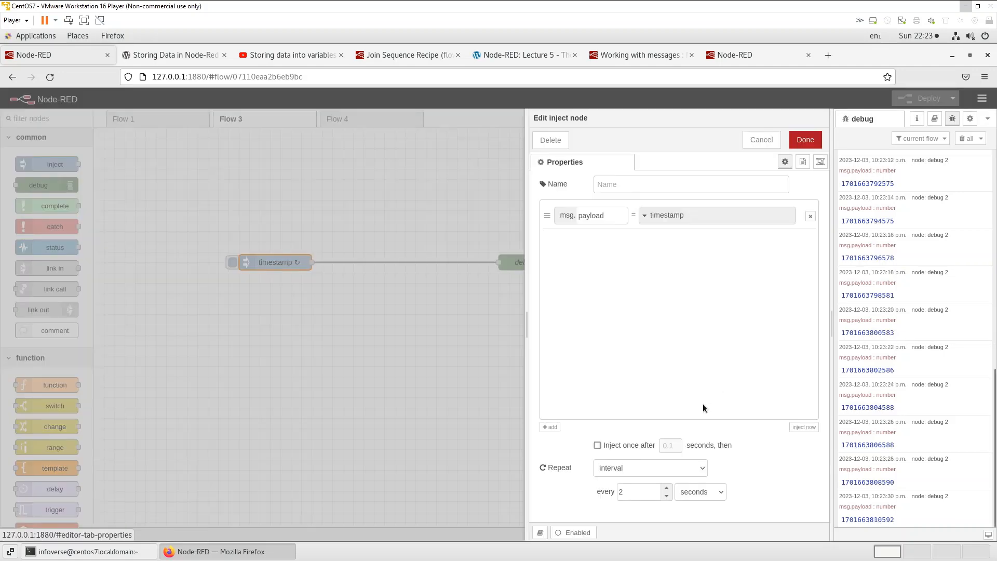
{"action": "left_click", "coordinate": [701, 472]}
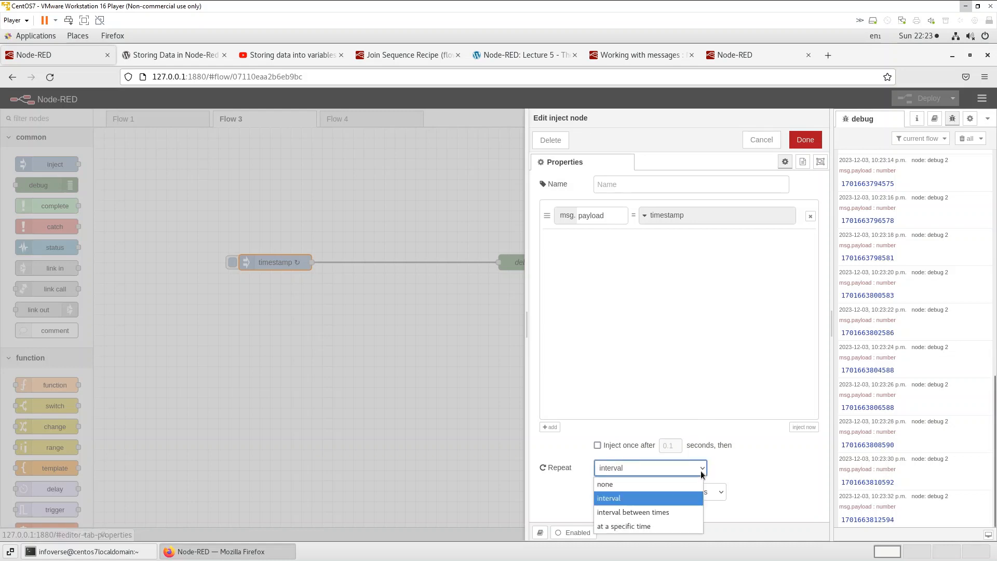
{"action": "left_click", "coordinate": [655, 484]}
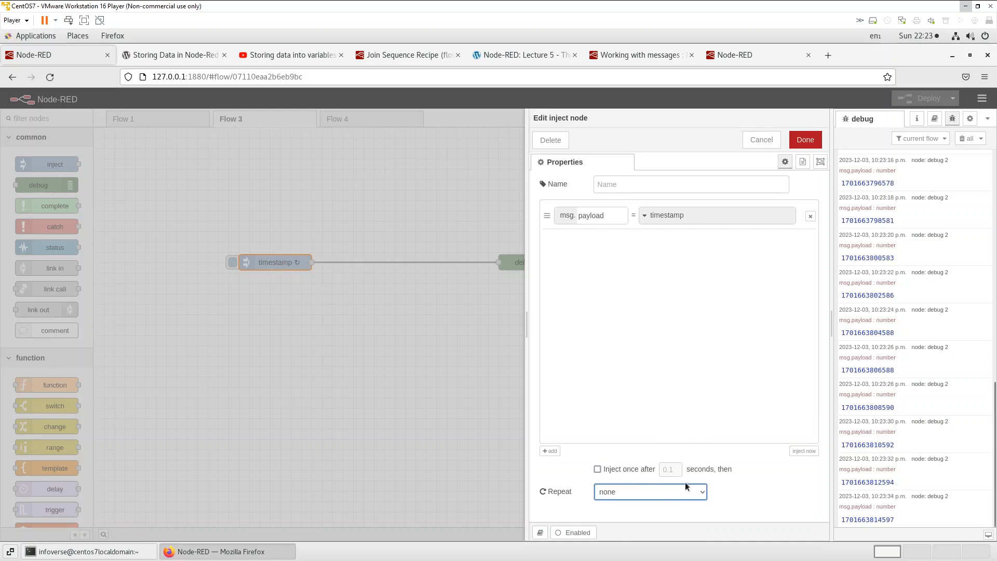
{"action": "left_click", "coordinate": [701, 492]}
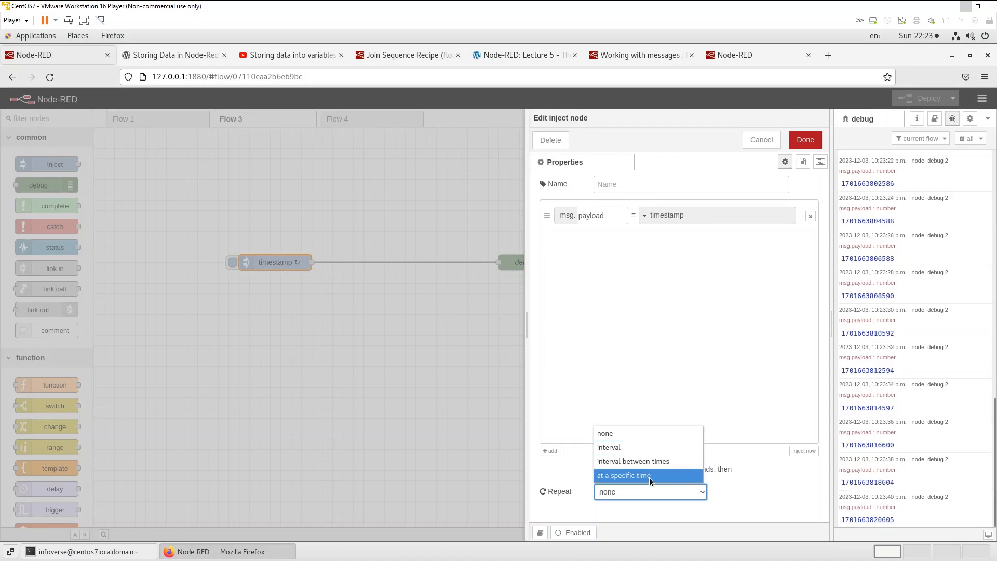
{"action": "left_click", "coordinate": [744, 393]}
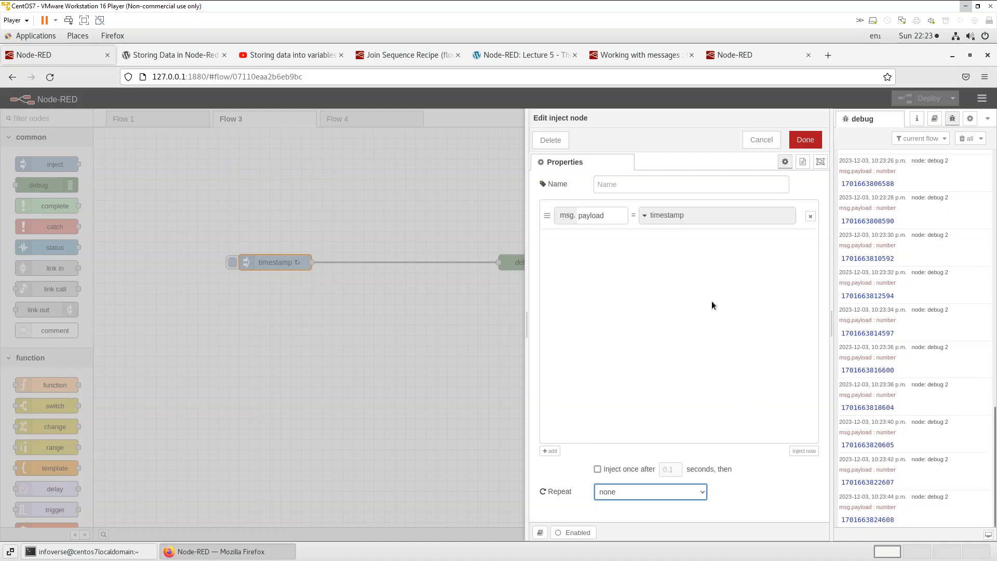
Change the inject node's payload to an expression with the content 100*$random()
{"action": "left_click", "coordinate": [644, 216]}
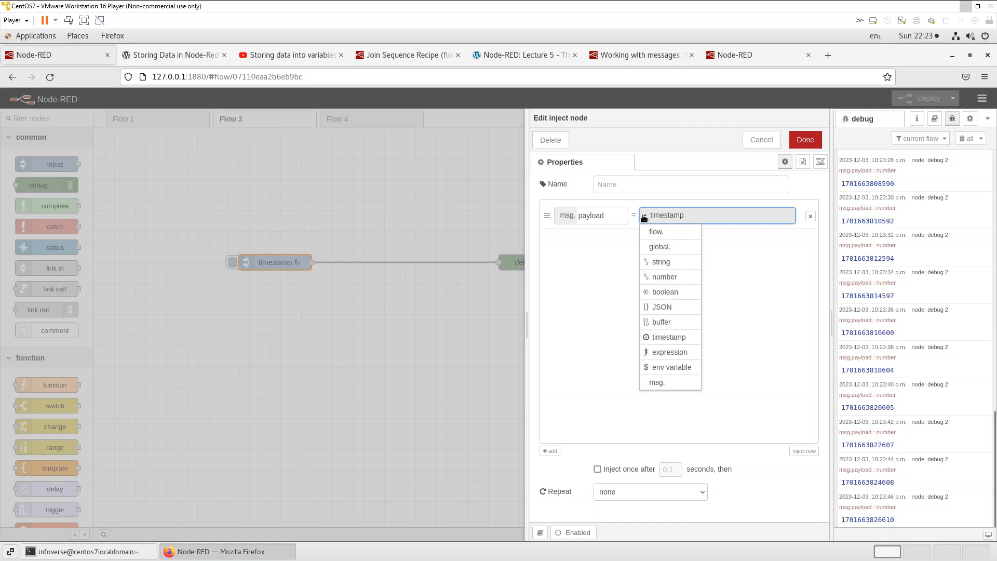
{"action": "left_click", "coordinate": [666, 353]}
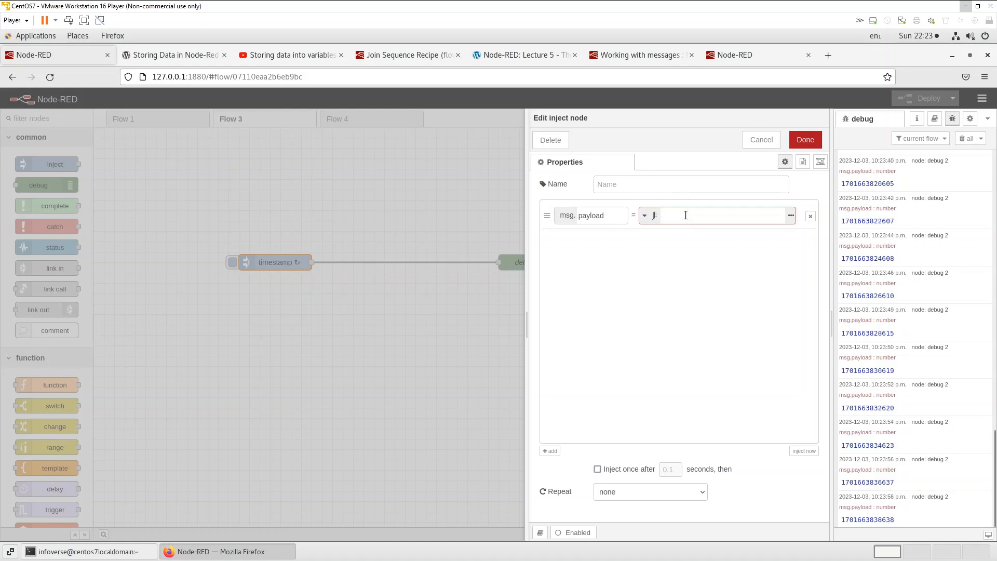
{"action": "type", "text": "100*$random()"}
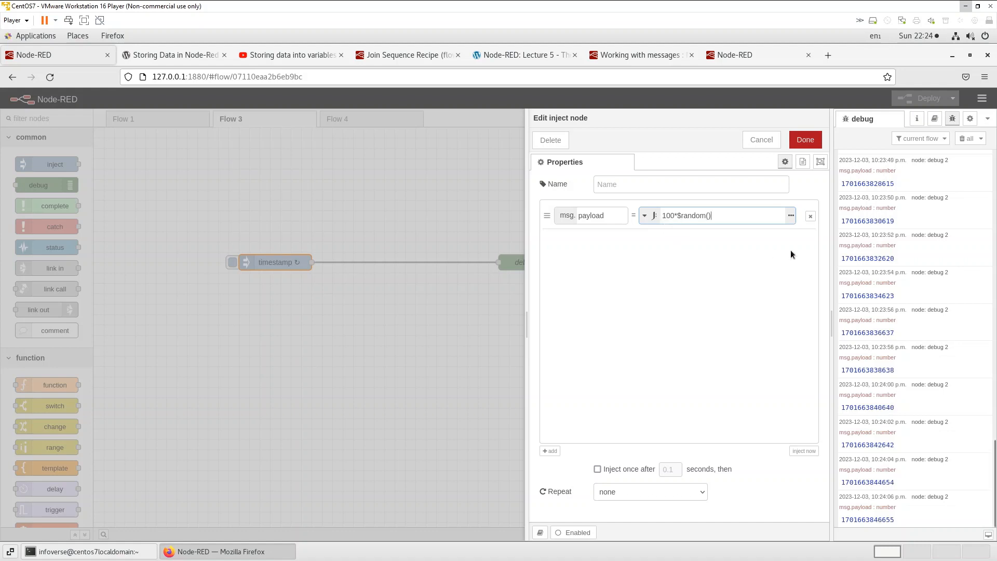
{"action": "left_click", "coordinate": [802, 139]}
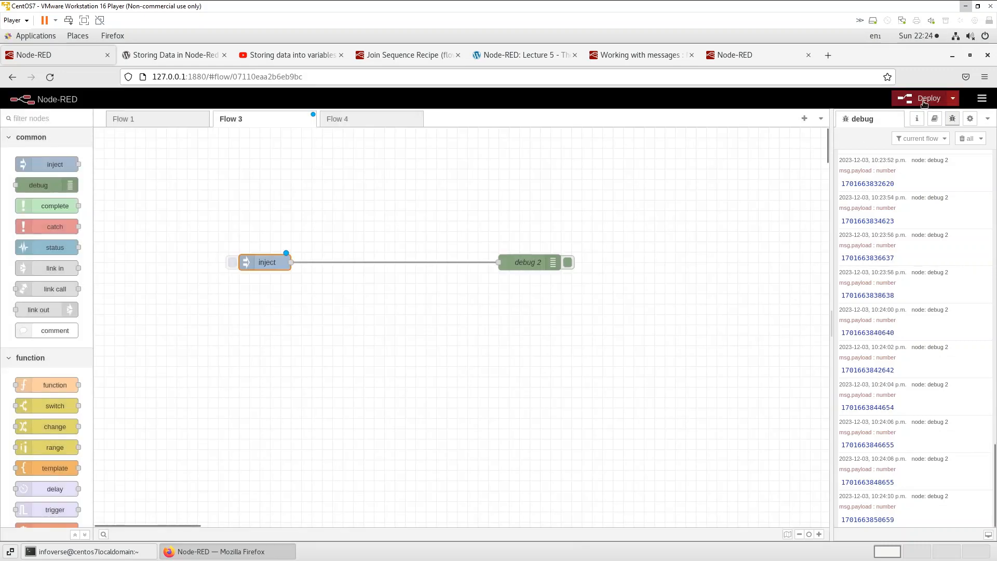
Deploy the flow and trigger the random-number expression with all previous debug messages cleared
{"action": "left_click", "coordinate": [925, 102]}
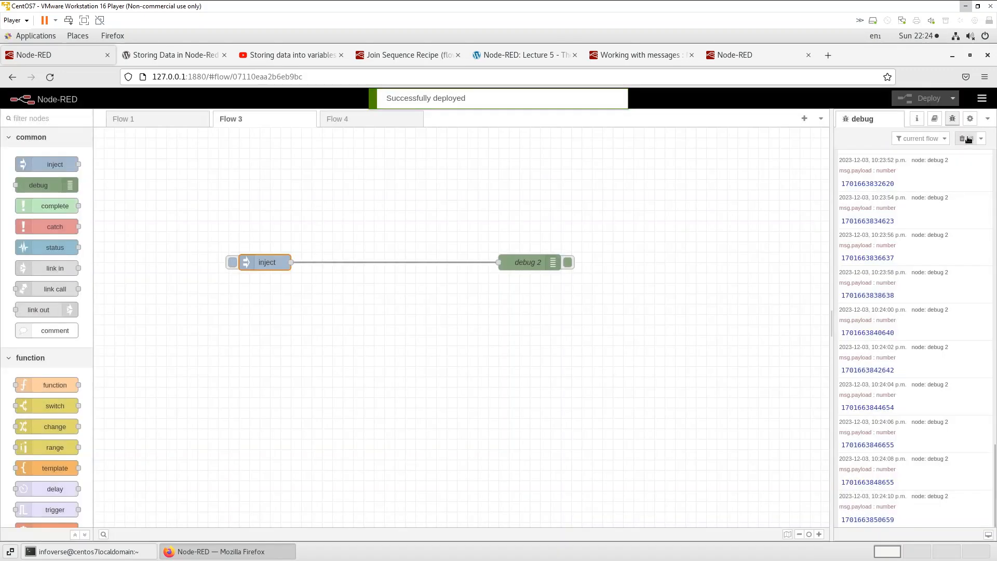
{"action": "left_click", "coordinate": [963, 138]}
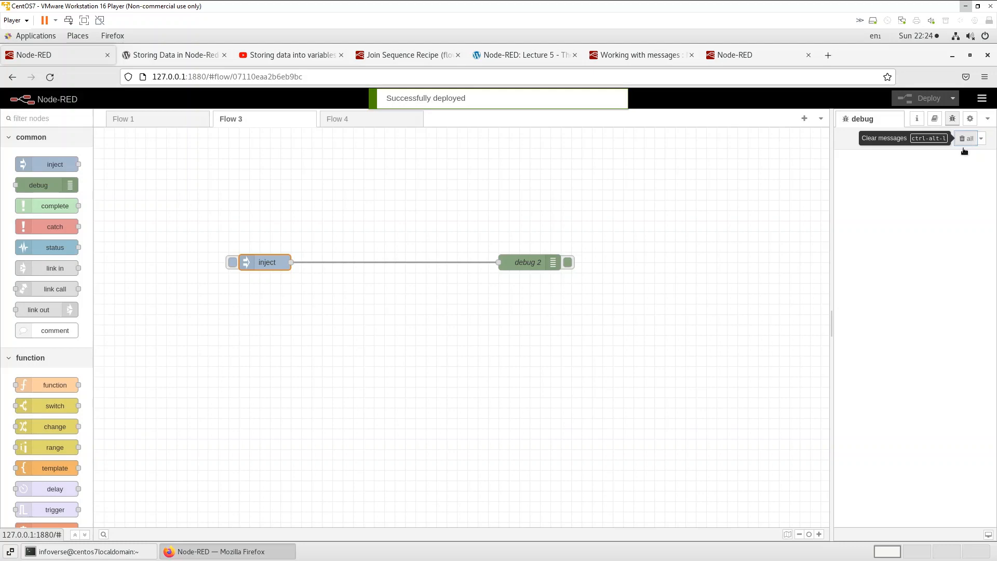
{"action": "left_click", "coordinate": [232, 263]}
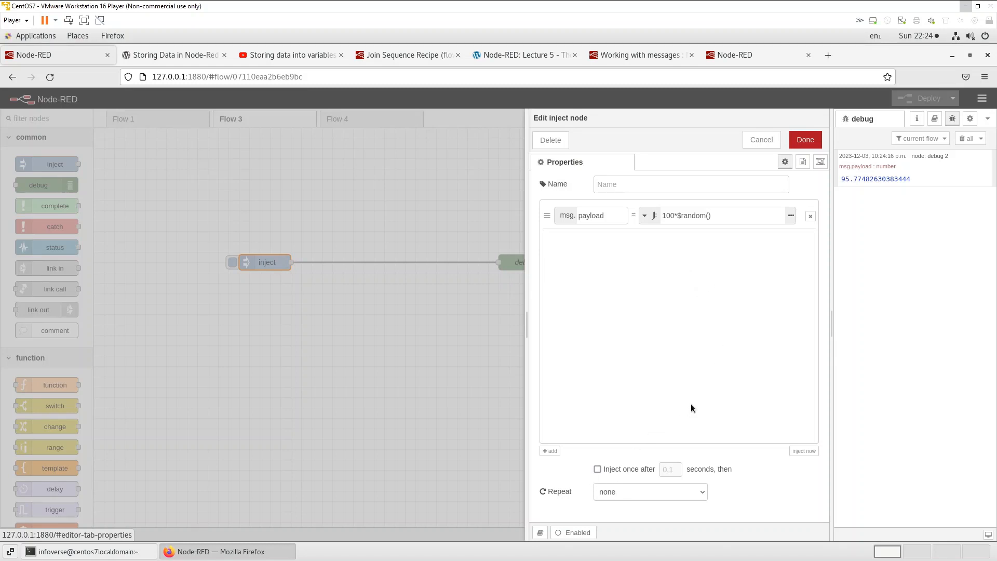
Set the inject node to repeat at an interval of every 1 second and deploy the flow
{"action": "left_click", "coordinate": [699, 496]}
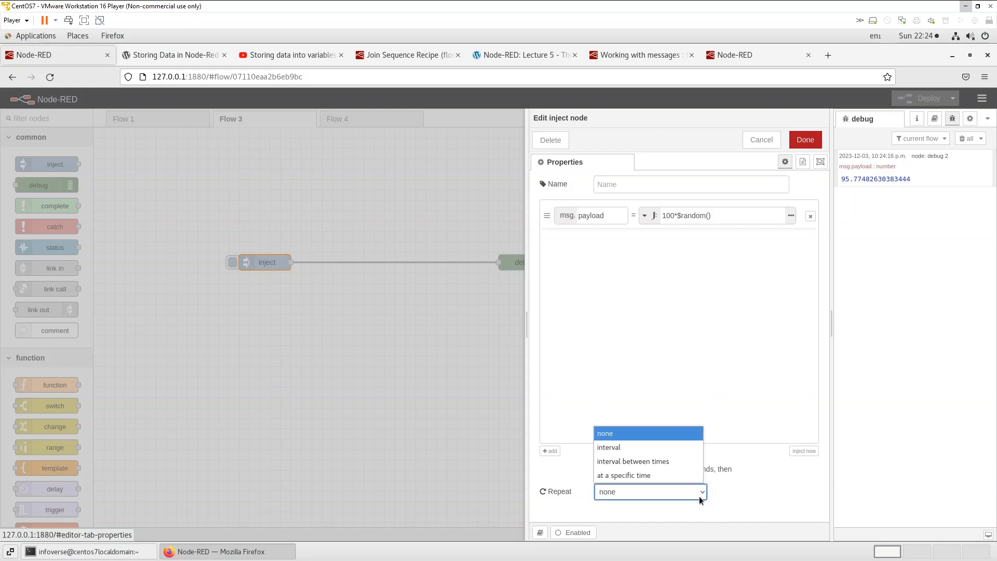
{"action": "left_click", "coordinate": [632, 451]}
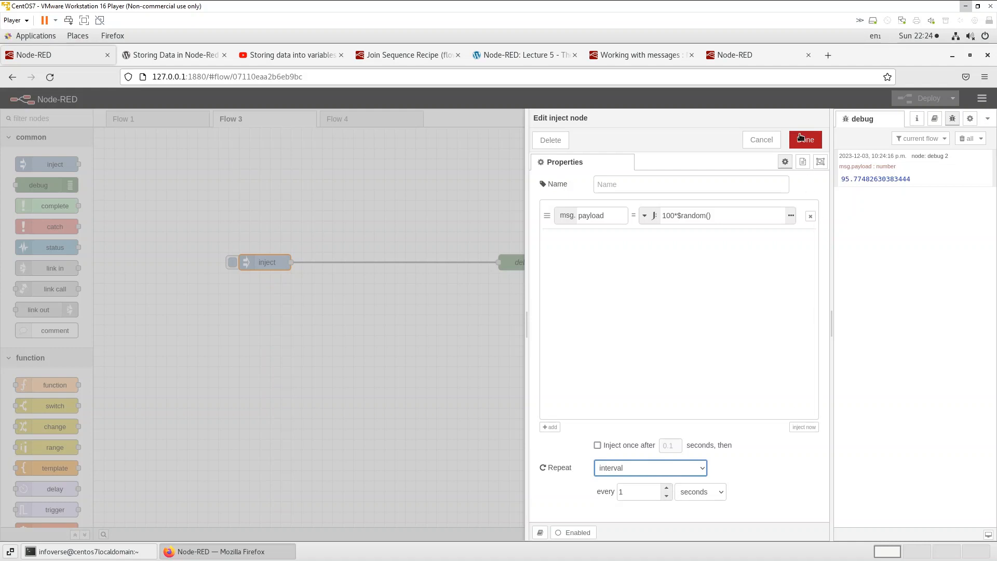
{"action": "left_click", "coordinate": [805, 139]}
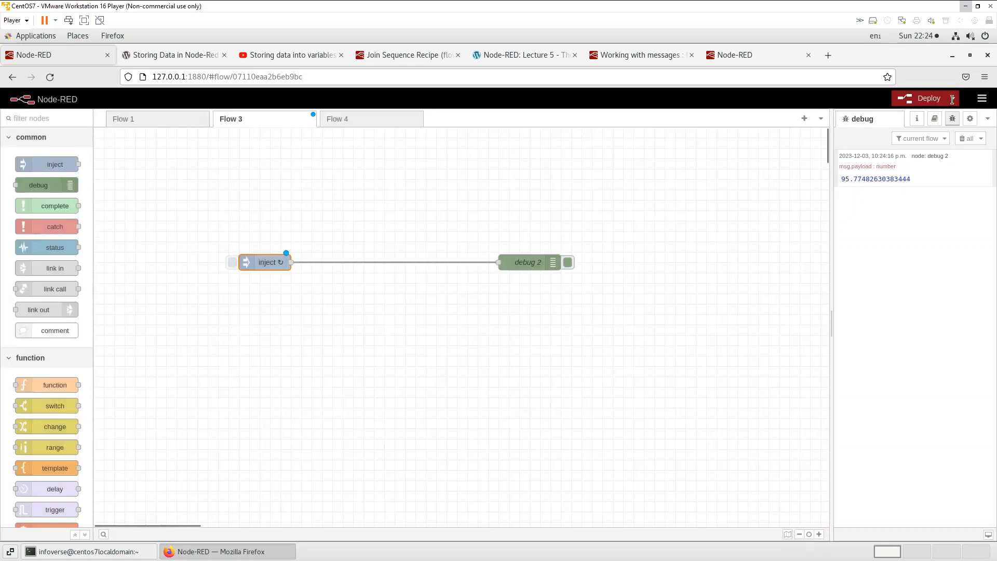
{"action": "left_click", "coordinate": [919, 98]}
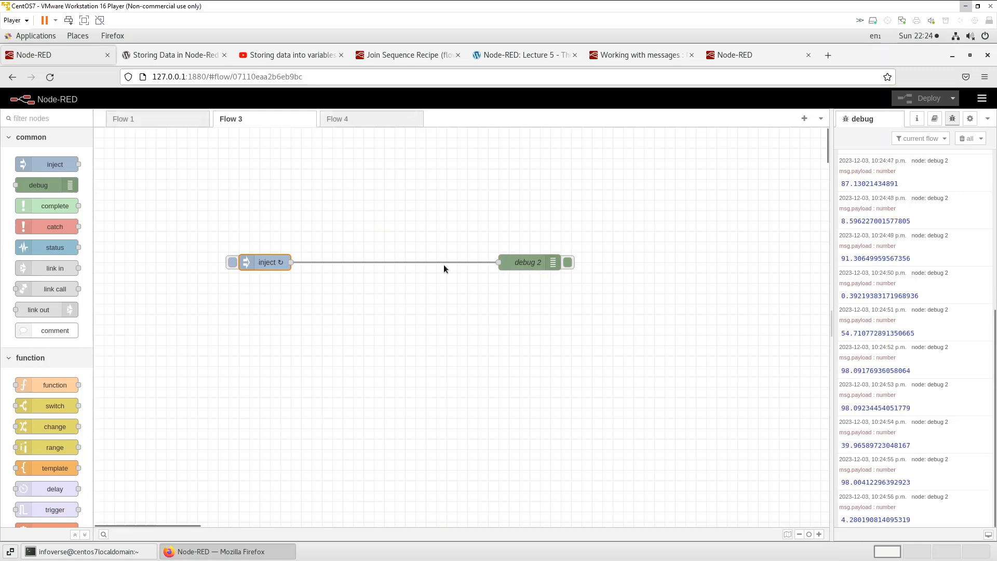
Change the inject node's expression to 10*$random(), and deploy the flow with the earlier debug messages cleared
{"action": "key", "text": "Return"}
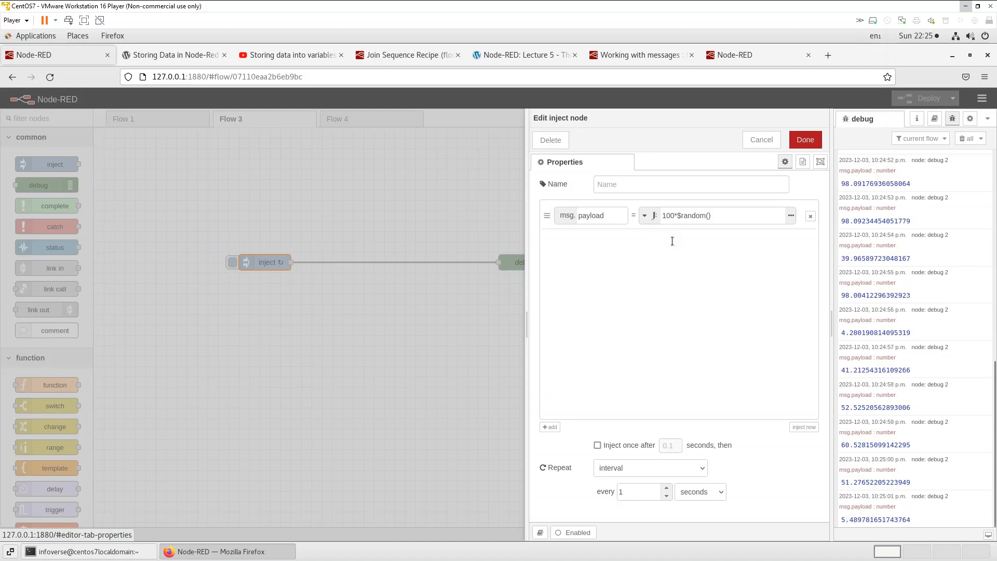
{"action": "left_click", "coordinate": [670, 218]}
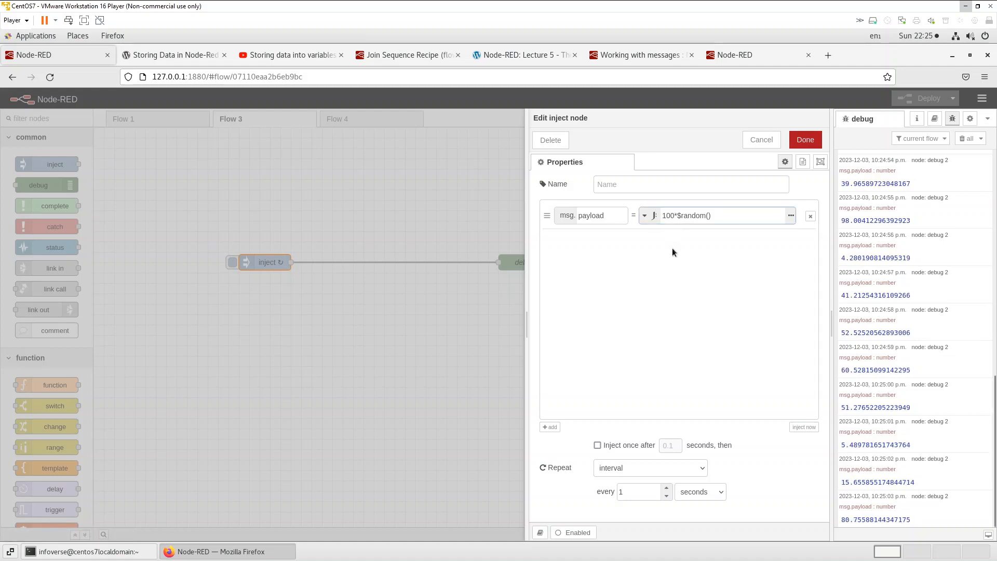
{"action": "key", "text": "BackSpace"}
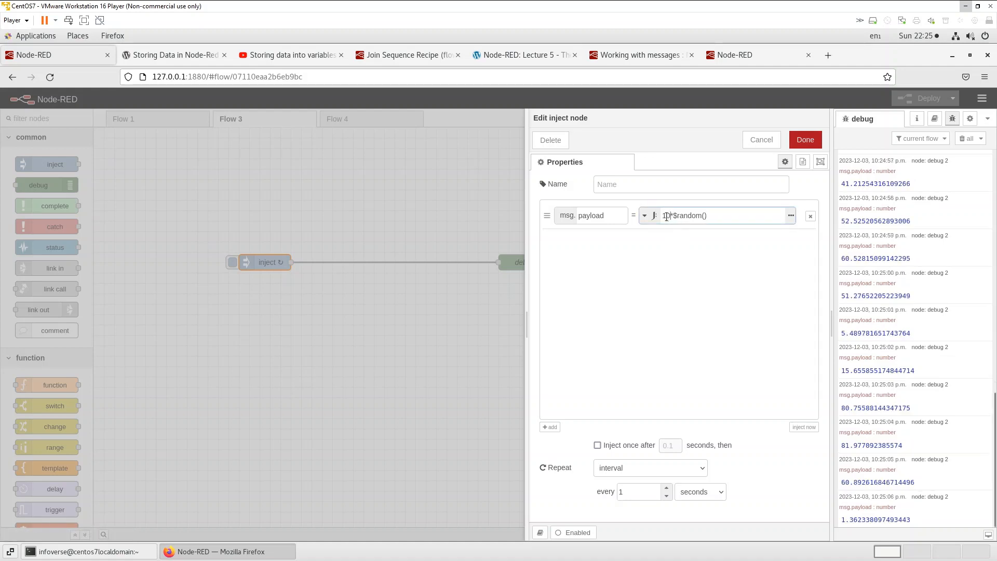
{"action": "left_click", "coordinate": [804, 140]}
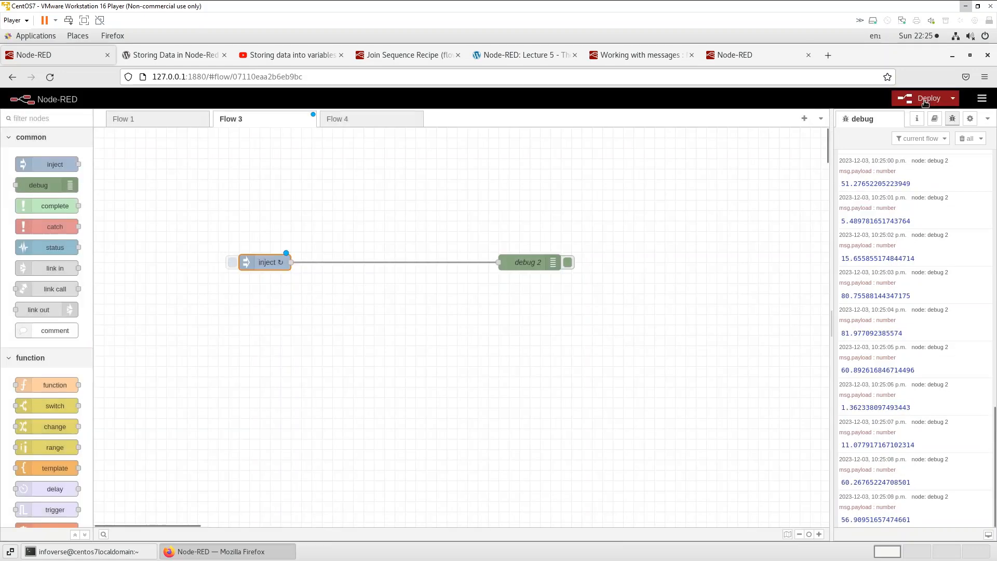
{"action": "left_click", "coordinate": [925, 103]}
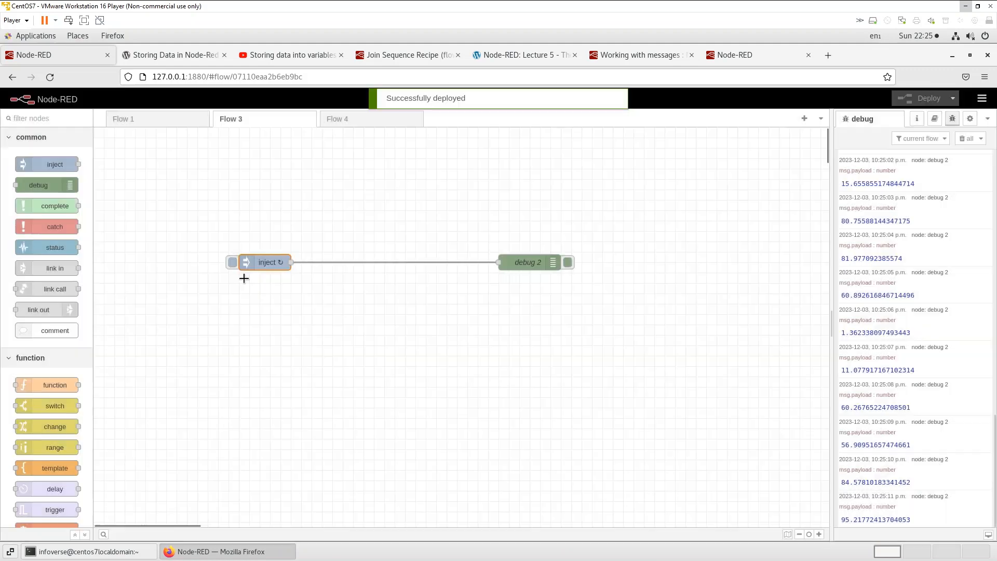
{"action": "left_click", "coordinate": [965, 138]}
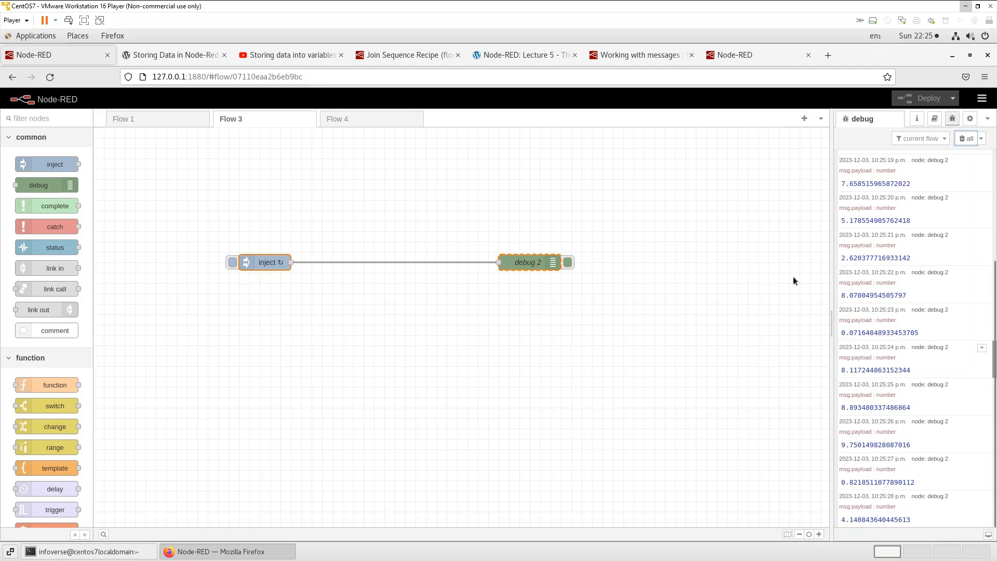
Change the inject node's payload to the env variable NR_FLOW_NAME, and deploy the flow with the debug messages cleared
{"action": "left_click", "coordinate": [281, 254]}
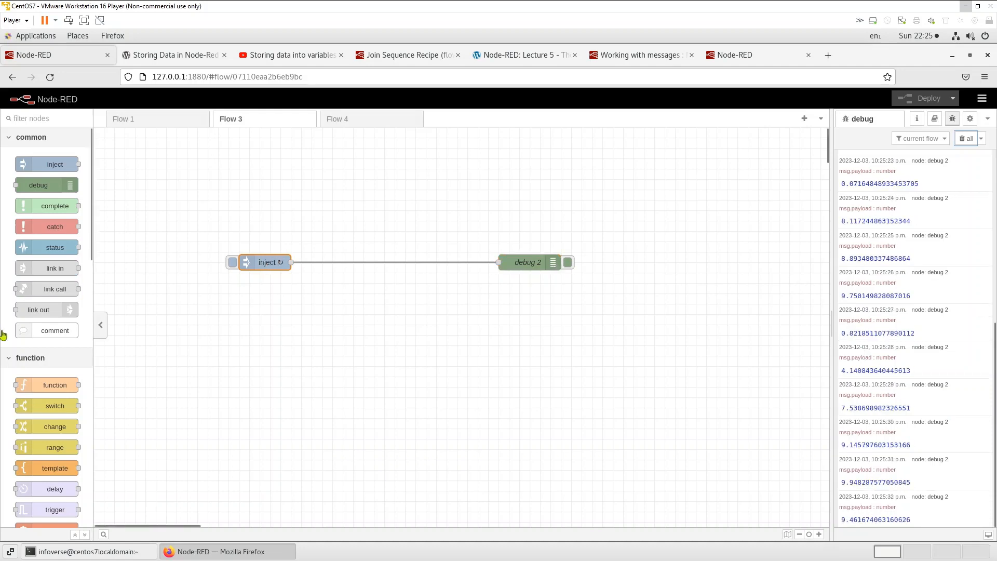
{"action": "double_click", "coordinate": [265, 263]}
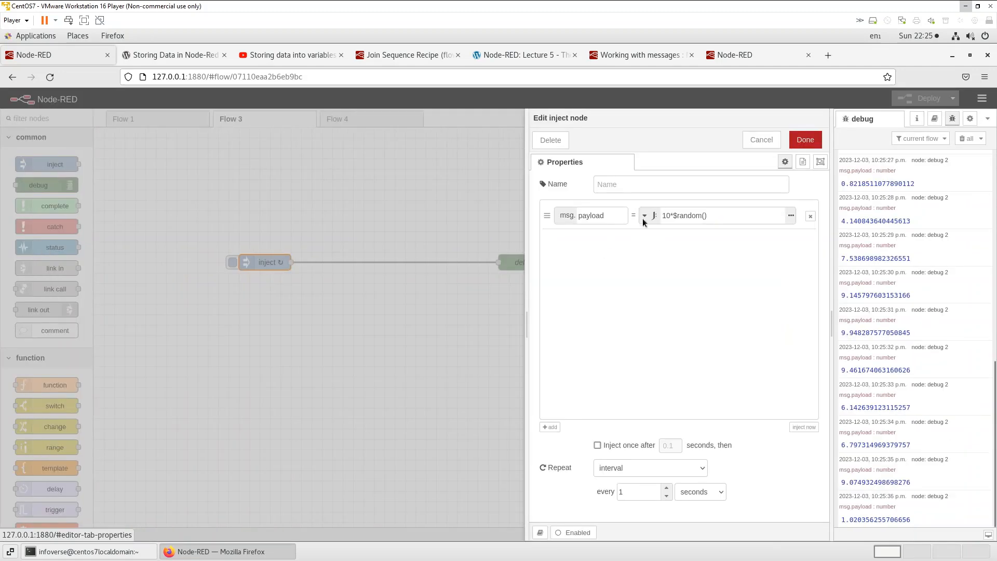
{"action": "left_click", "coordinate": [645, 216]}
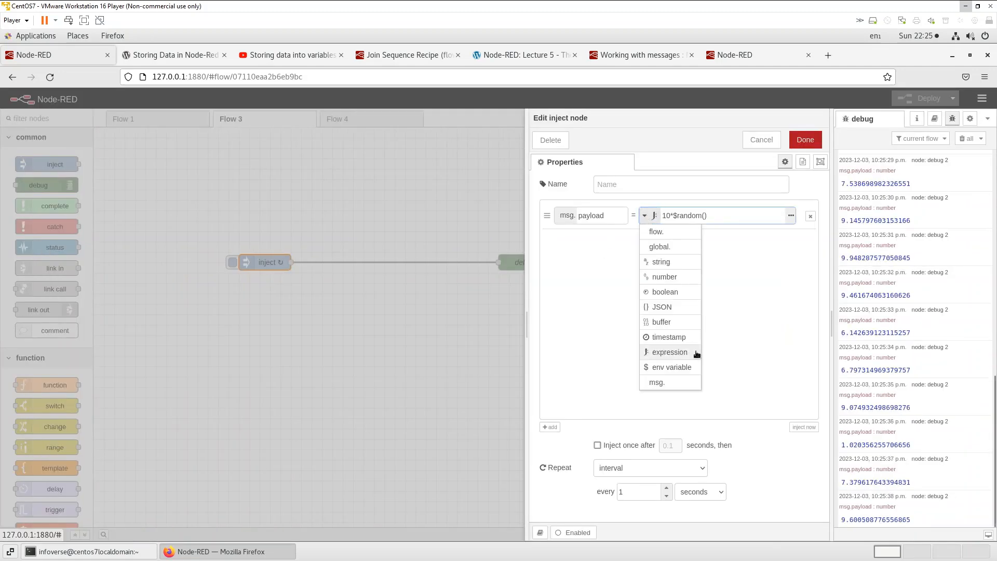
{"action": "left_click", "coordinate": [667, 368]}
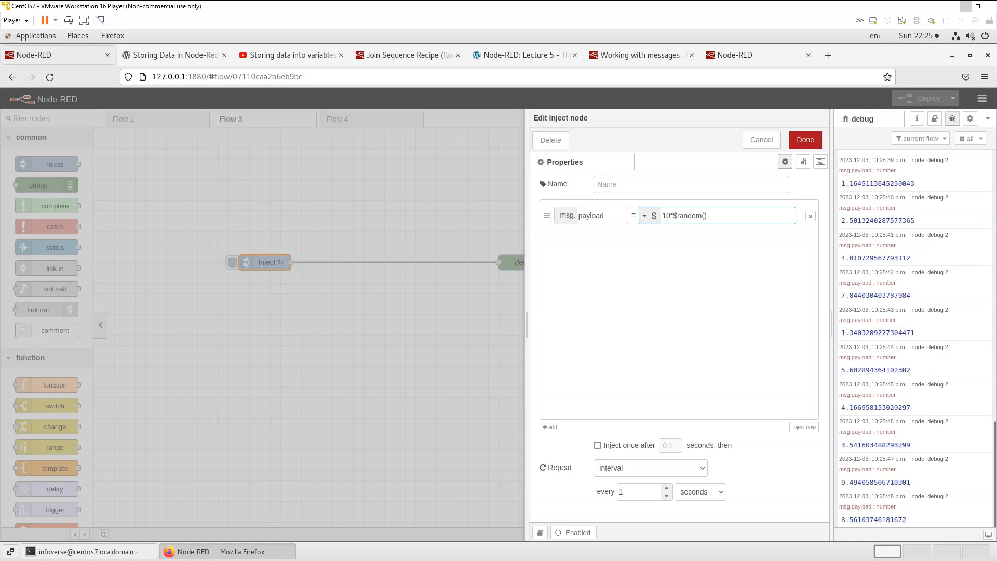
{"action": "triple_click", "coordinate": [733, 215]}
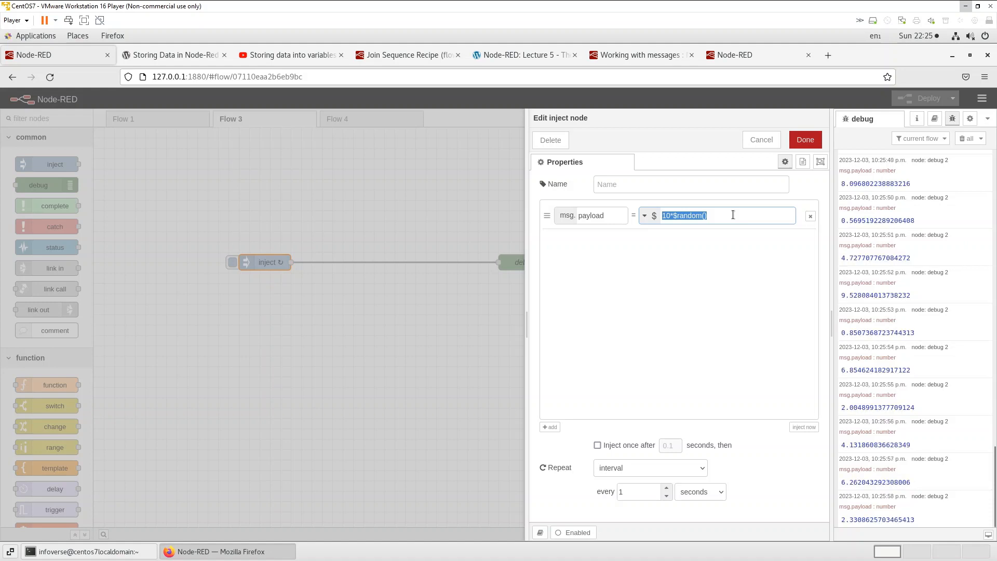
{"action": "type", "text": "NR_FLOW_NAME"}
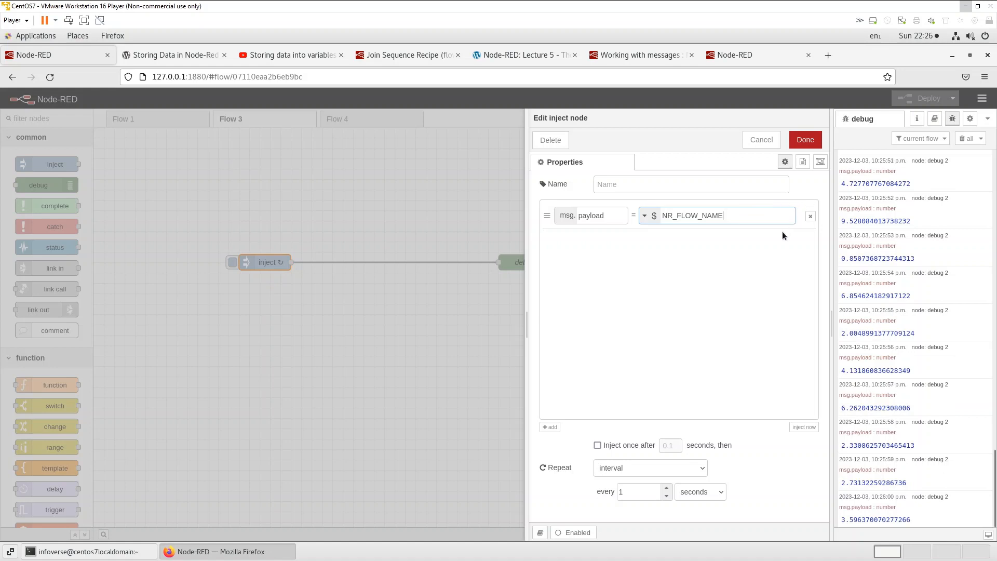
{"action": "left_click", "coordinate": [802, 141]}
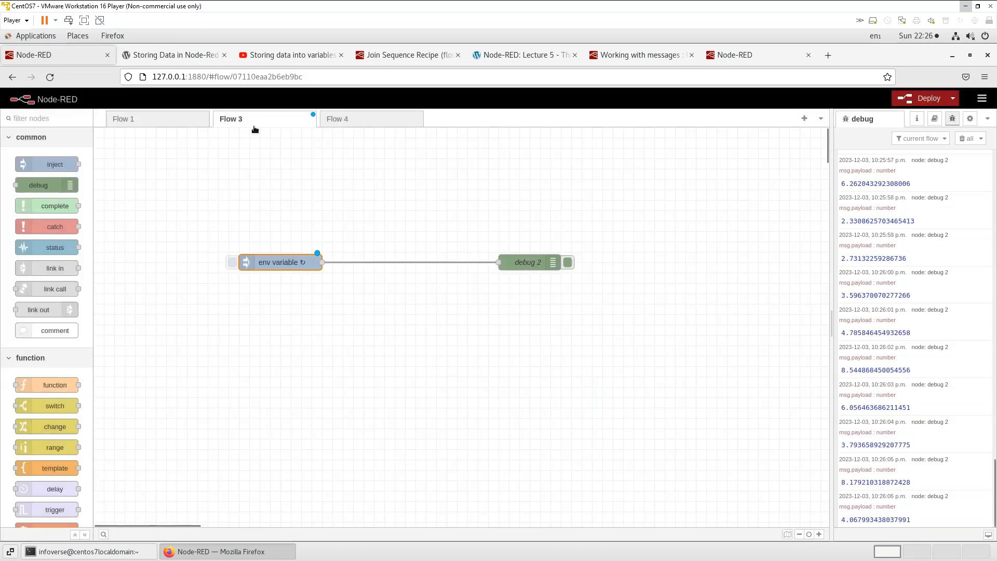
{"action": "left_click", "coordinate": [925, 99]}
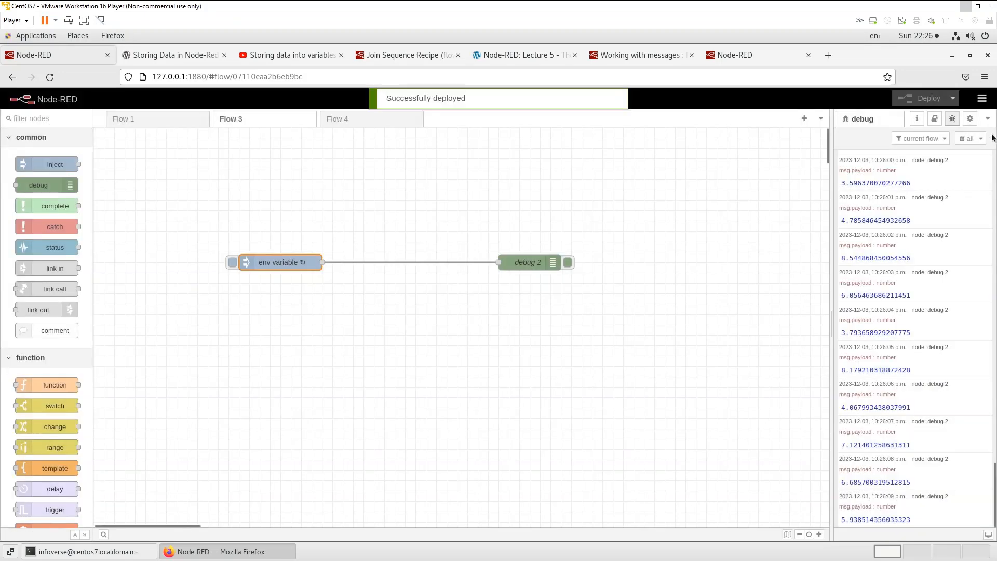
{"action": "left_click", "coordinate": [967, 141]}
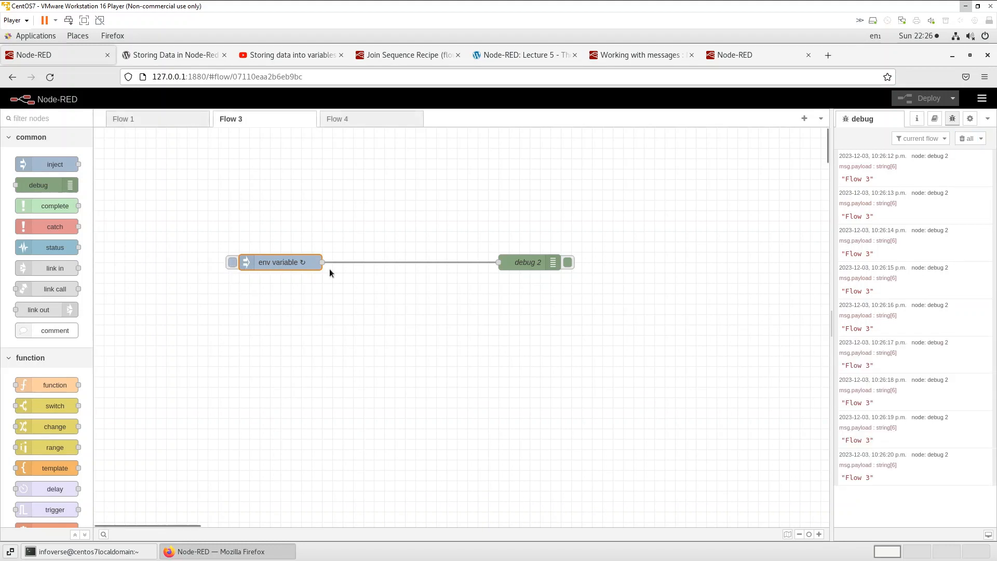
Set the env variable inject node's repeat option to none and deploy the flow
{"action": "key", "text": "Return"}
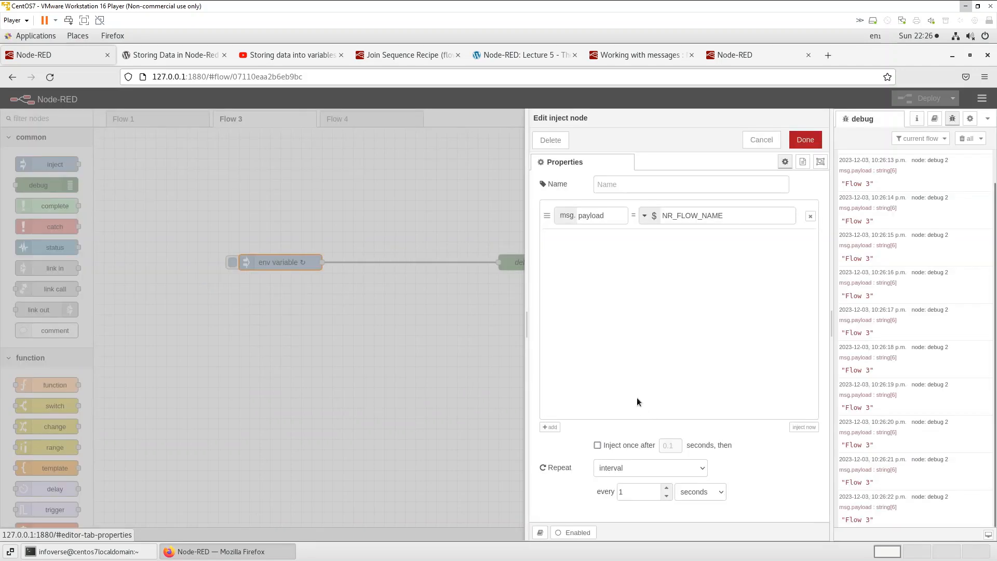
{"action": "left_click", "coordinate": [701, 469]}
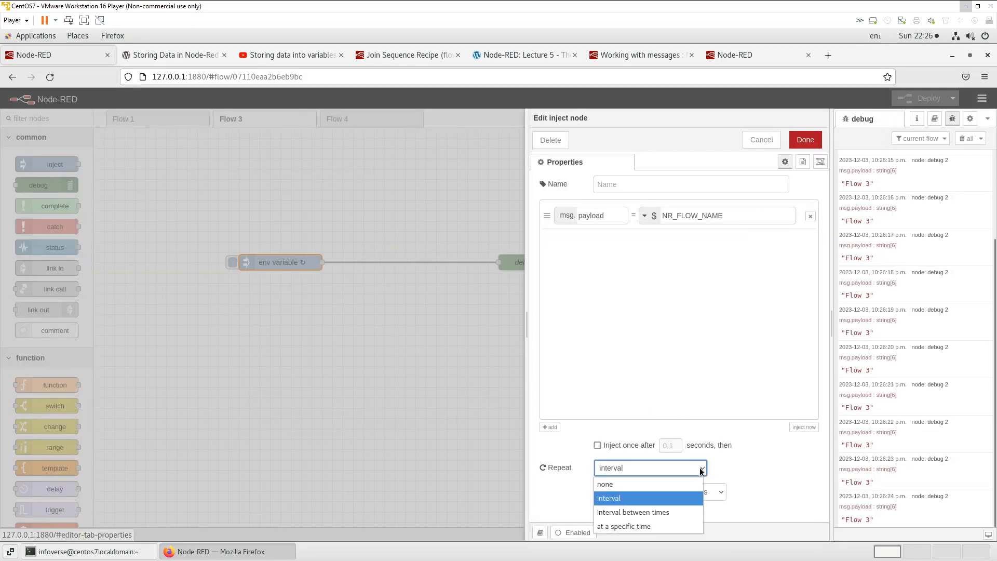
{"action": "left_click", "coordinate": [654, 484]}
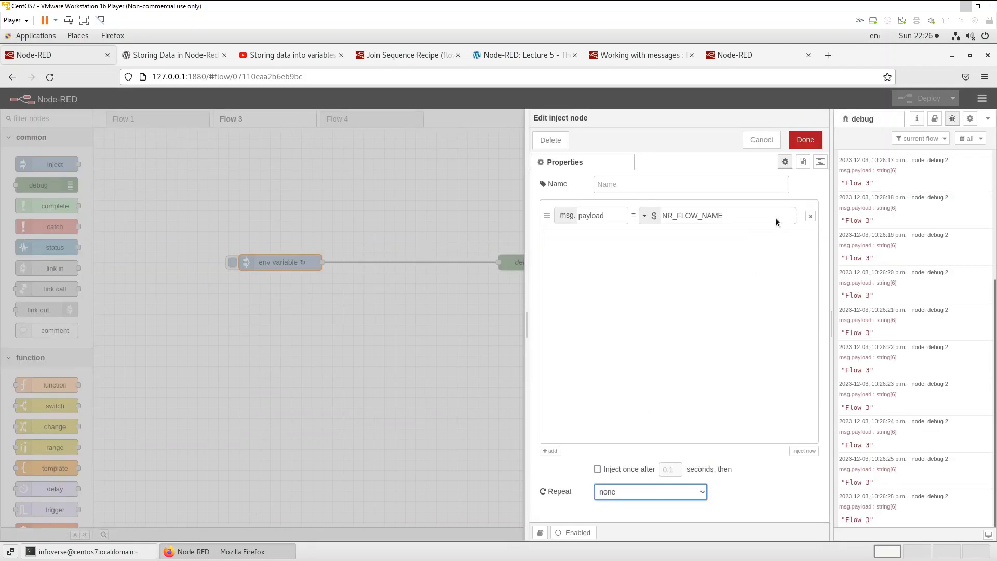
{"action": "left_click", "coordinate": [803, 141]}
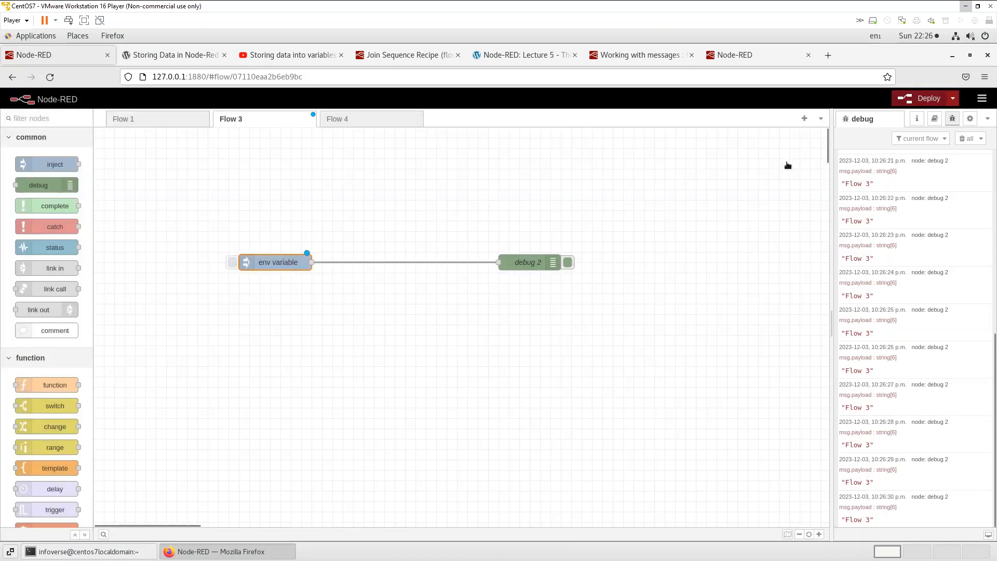
{"action": "left_click", "coordinate": [897, 99]}
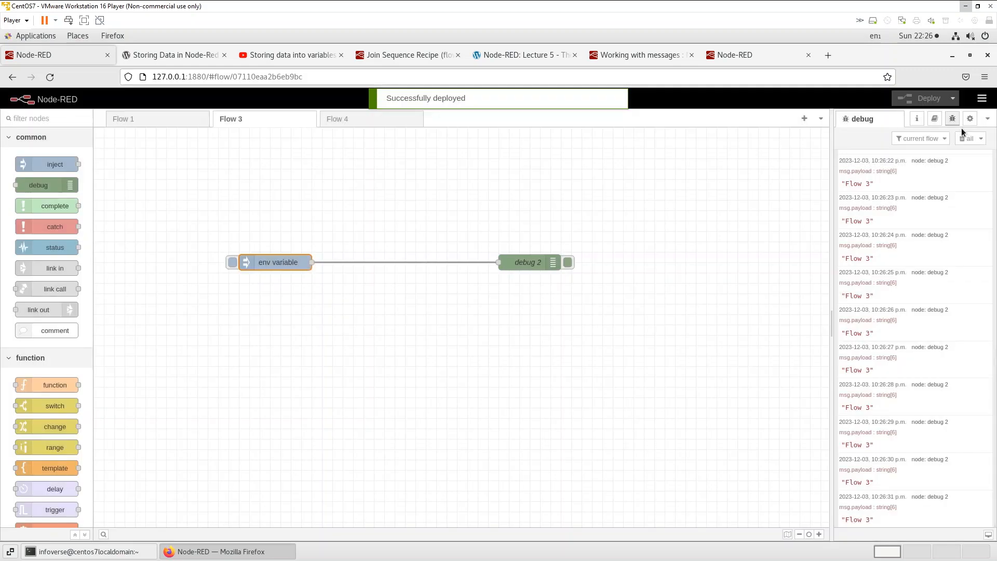
Clear all debug messages and manually trigger the env variable inject node twice
{"action": "left_click", "coordinate": [966, 139]}
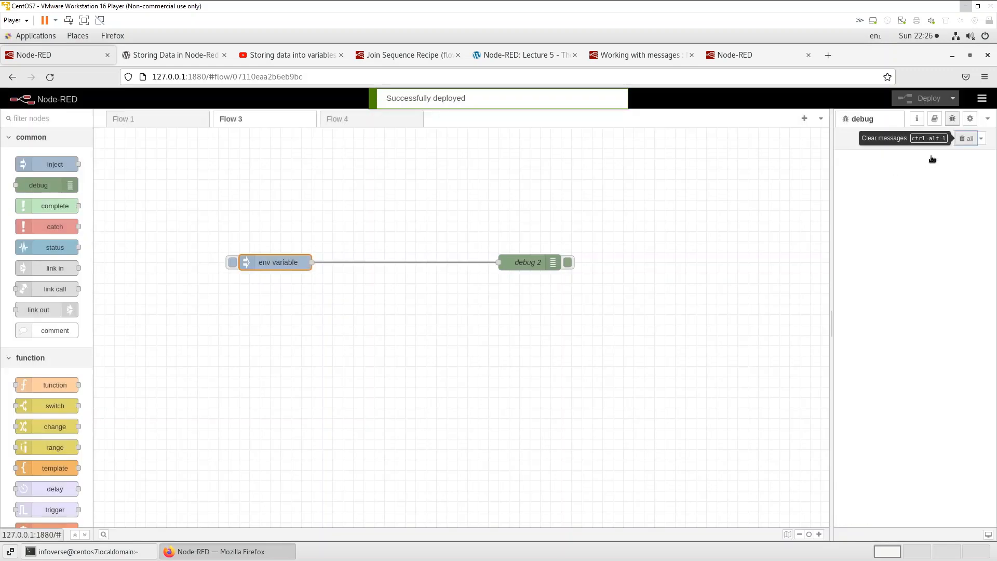
{"action": "left_click", "coordinate": [232, 264]}
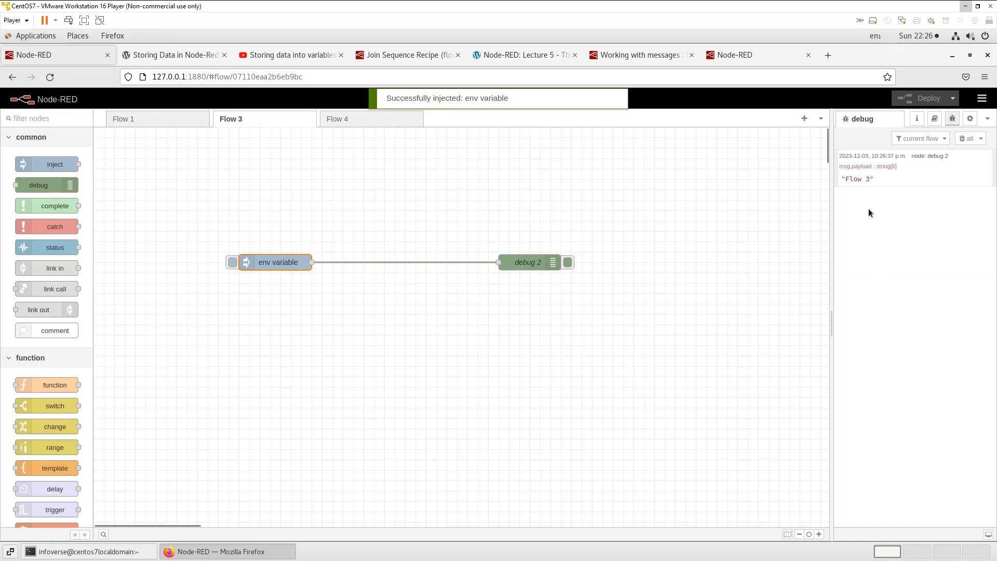
{"action": "left_click", "coordinate": [232, 263]}
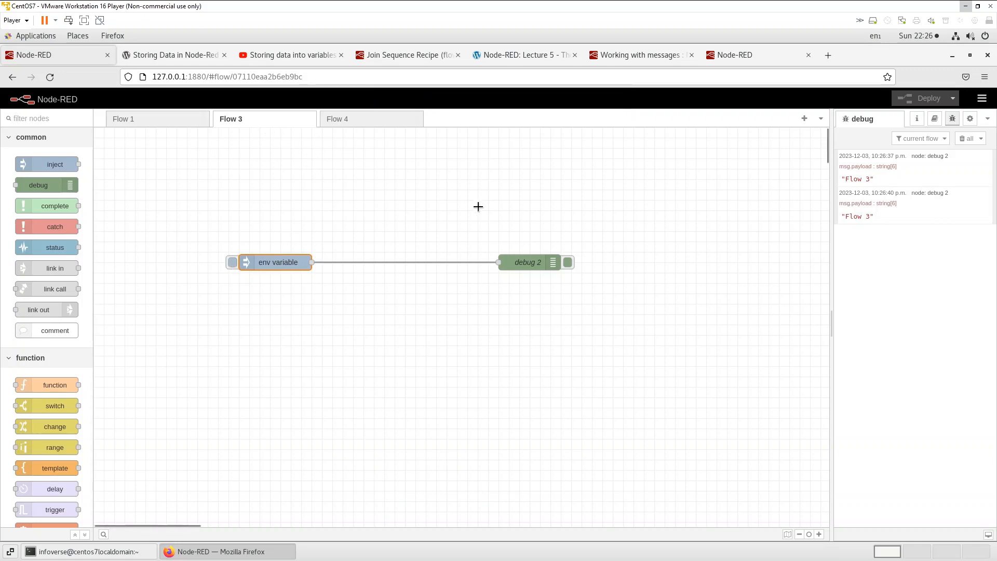
Review the payload types available in the env variable inject node and close its settings without changes
{"action": "double_click", "coordinate": [275, 266]}
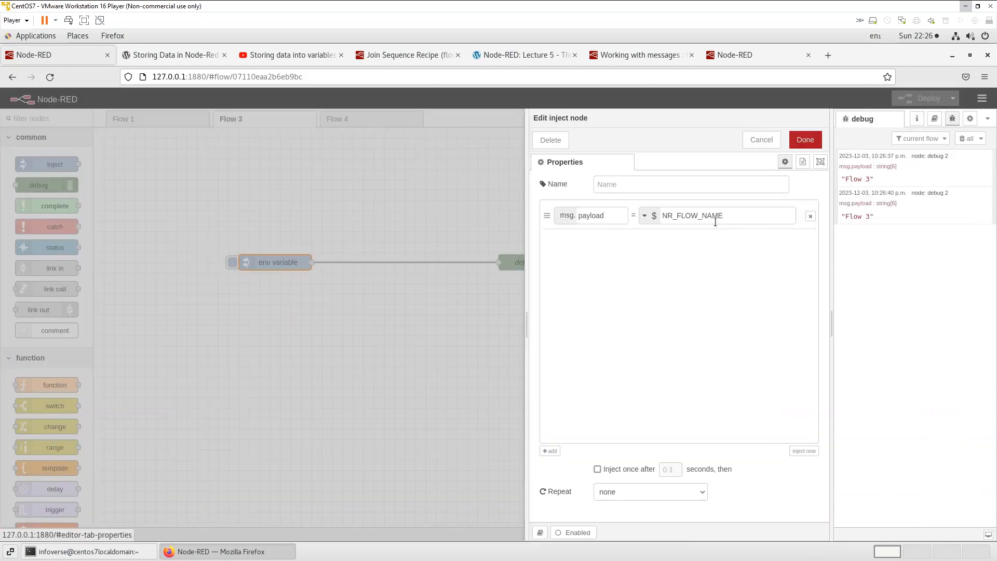
{"action": "left_click", "coordinate": [645, 216]}
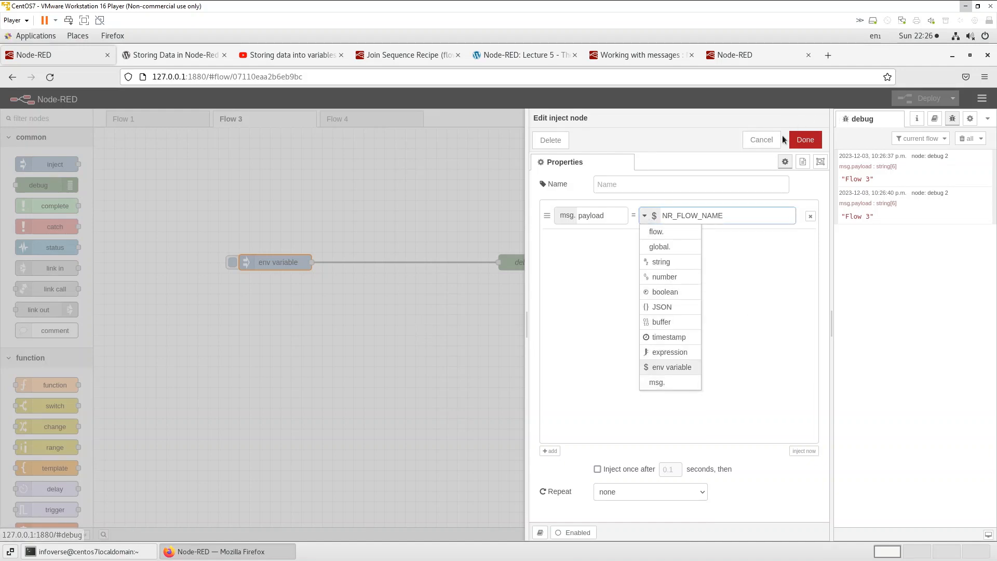
{"action": "left_click", "coordinate": [761, 141]}
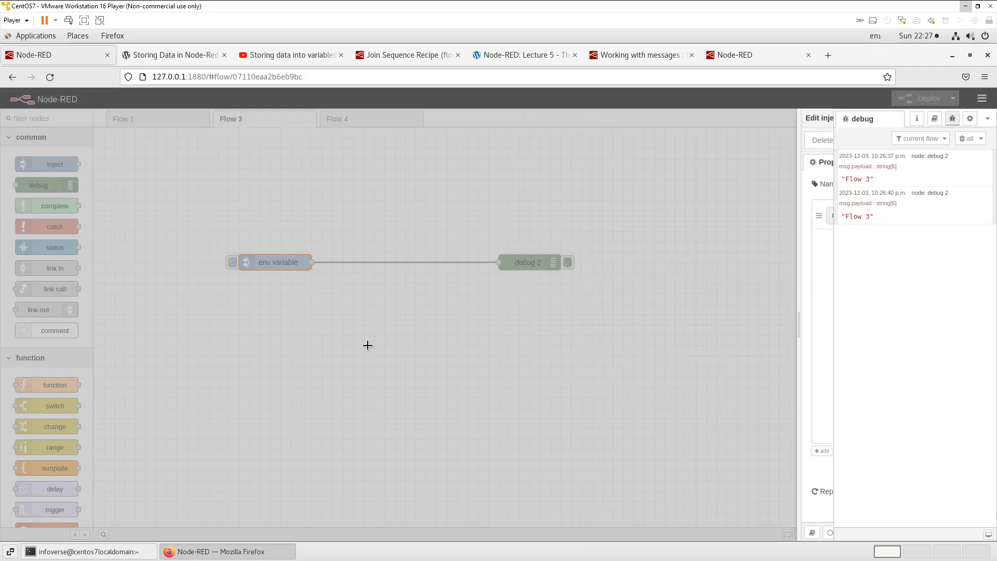